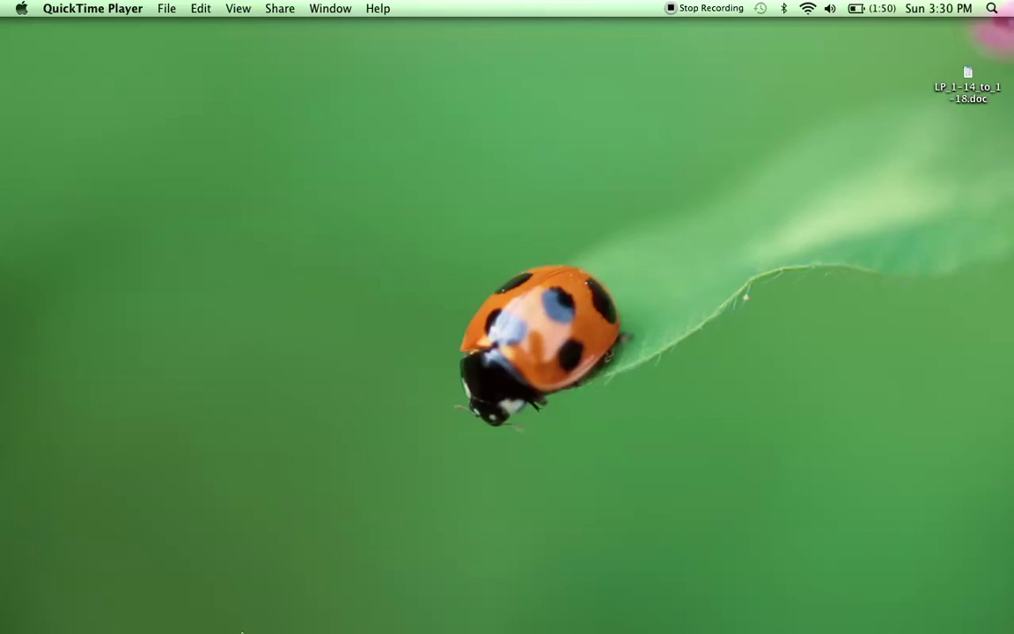
Search Google for 'prezi' in Chrome.
mouse_move(242, 632)
left_click(225, 592)
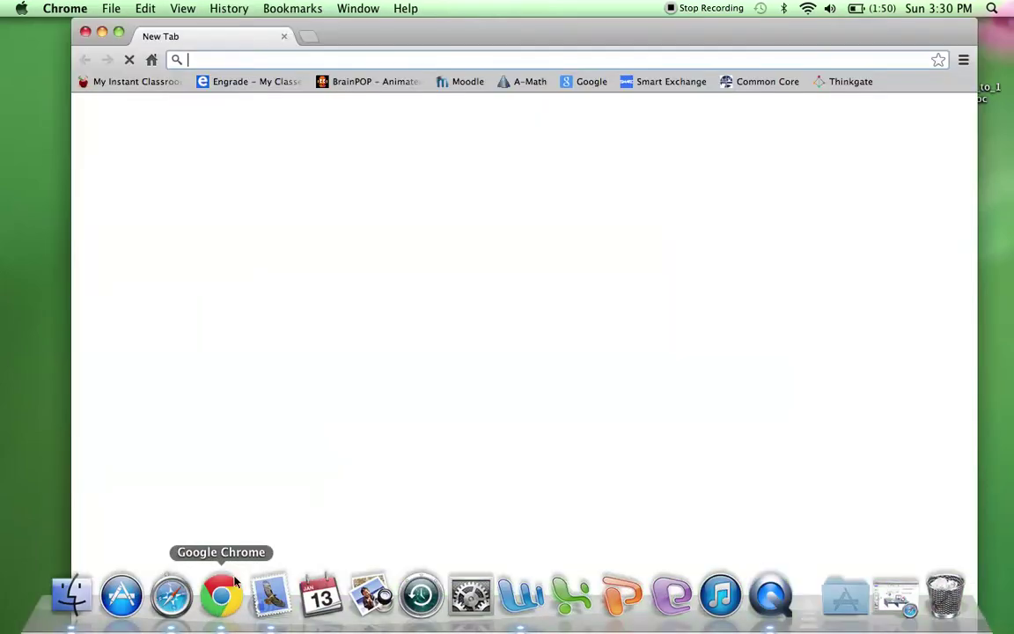
left_click(563, 81)
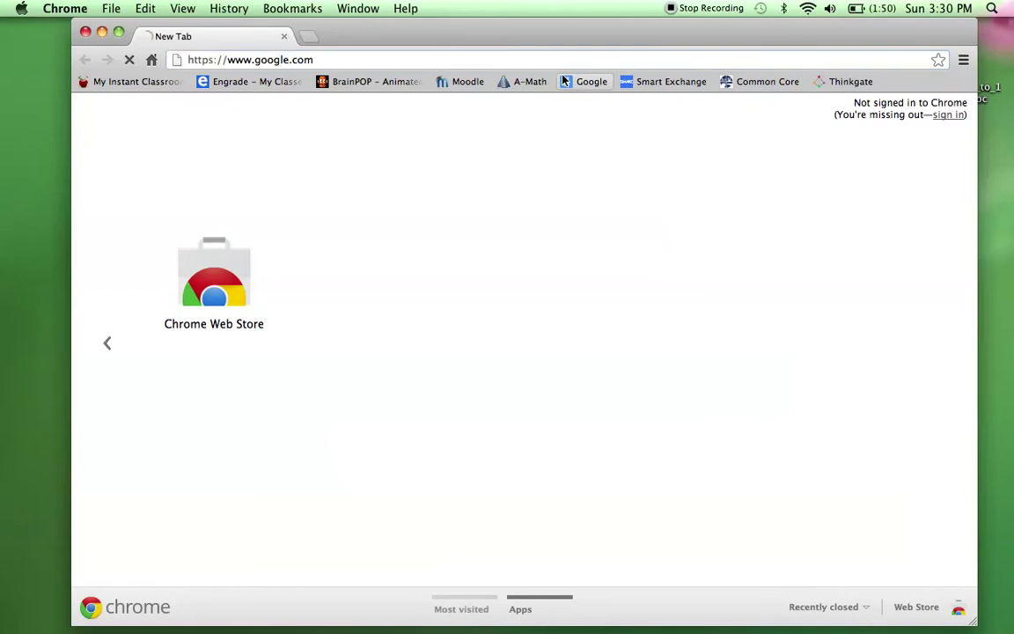
left_click(353, 356)
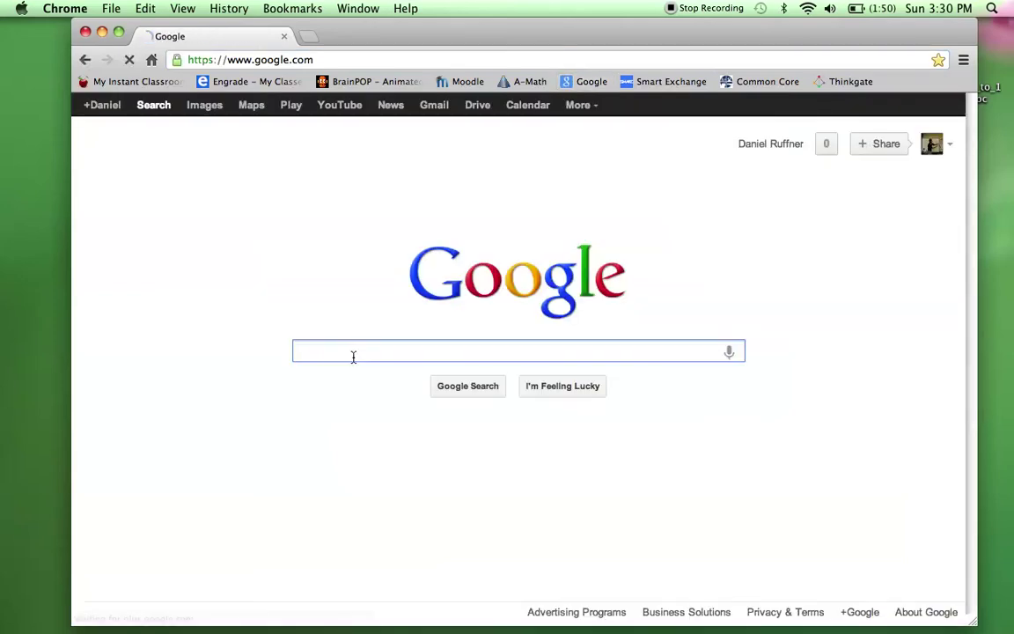
type("prezi")
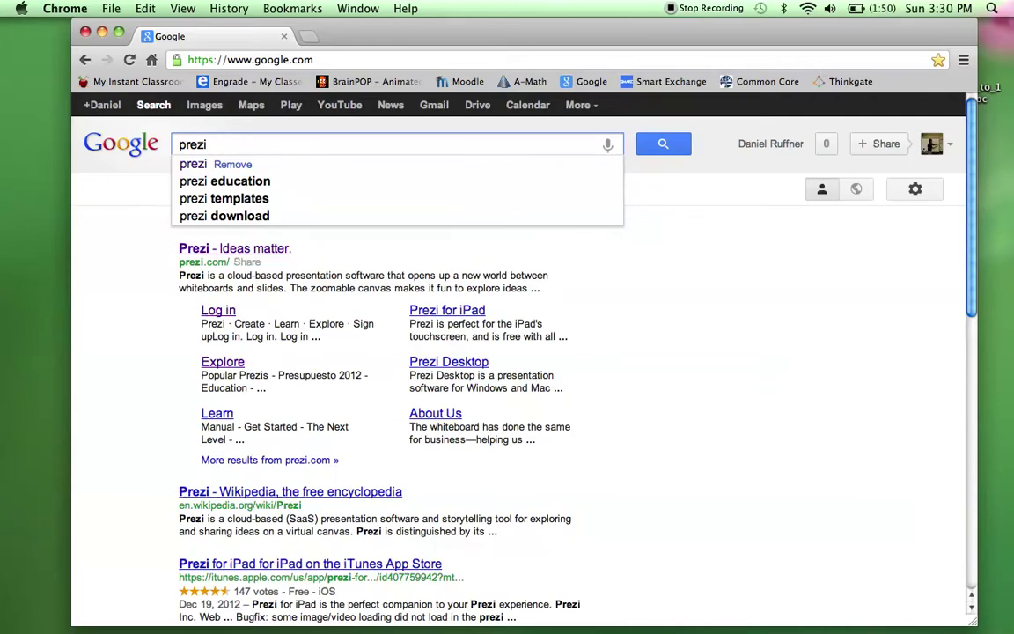
key("Return")
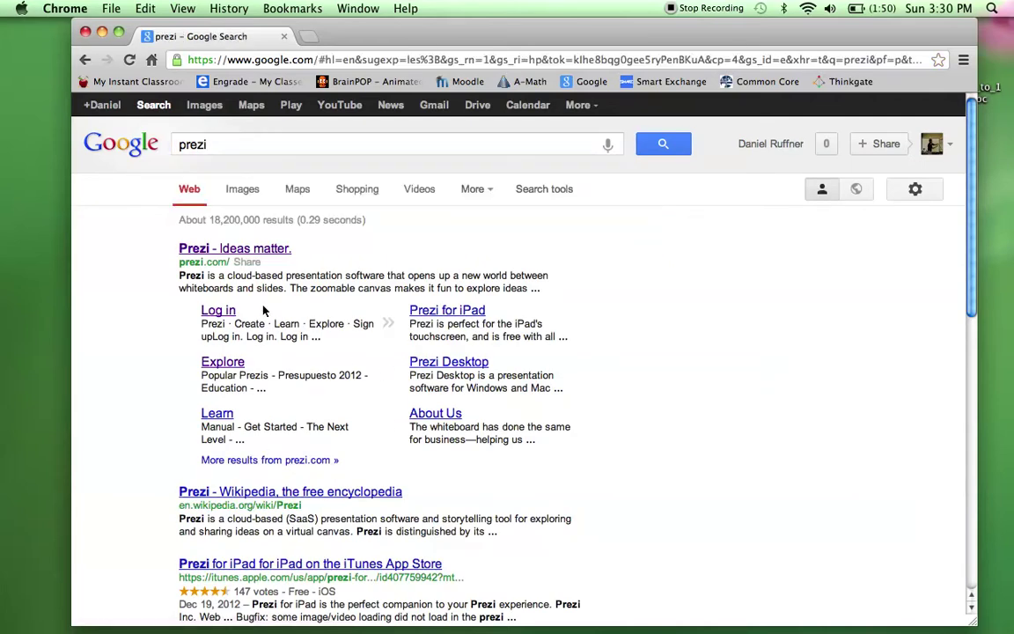
Open prezi.com, log out of the current account, and go to the Sign up license page.
left_click(252, 251)
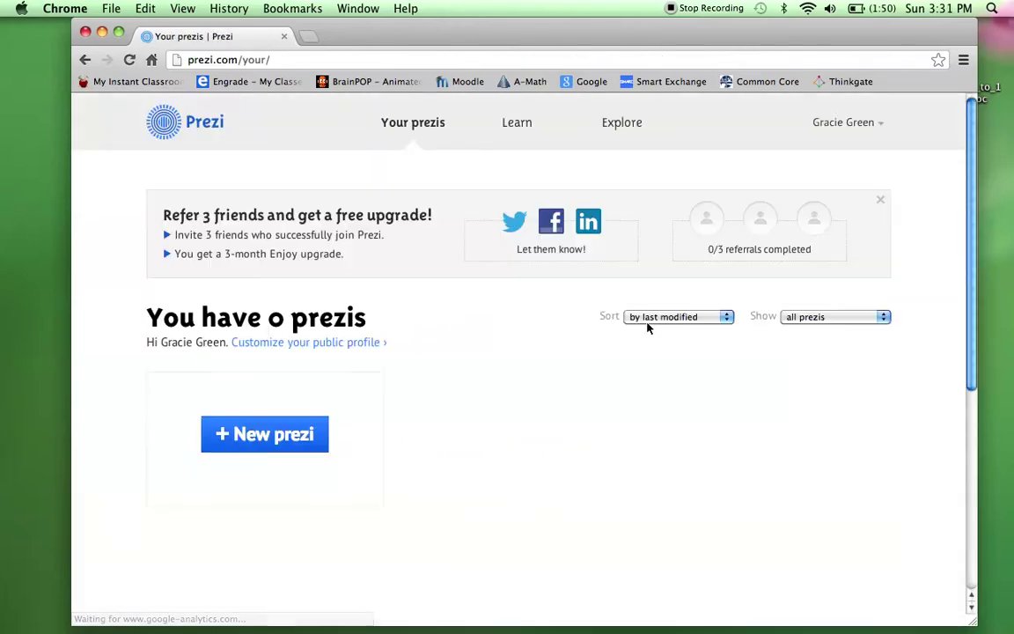
left_click(865, 127)
left_click(851, 193)
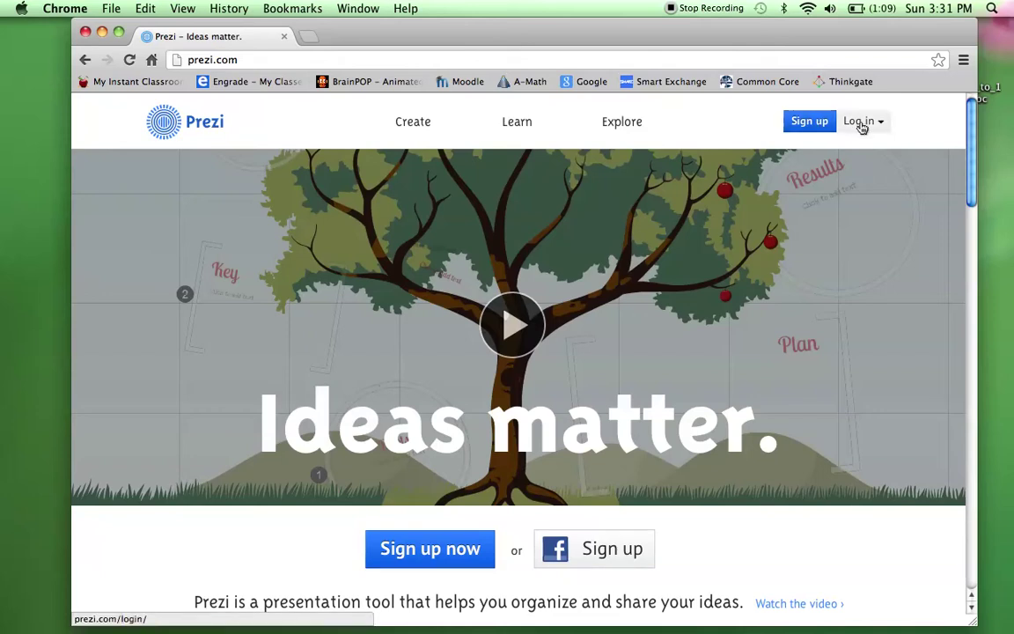
left_click(803, 125)
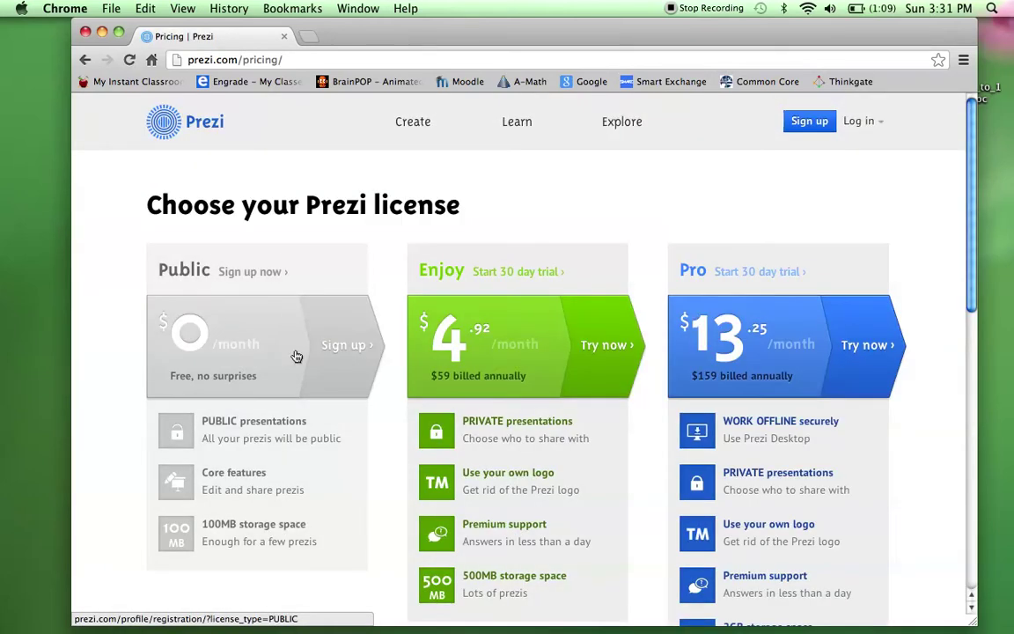
Pick the free Public plan and enter the account holder's name and e-mail address.
left_click(290, 357)
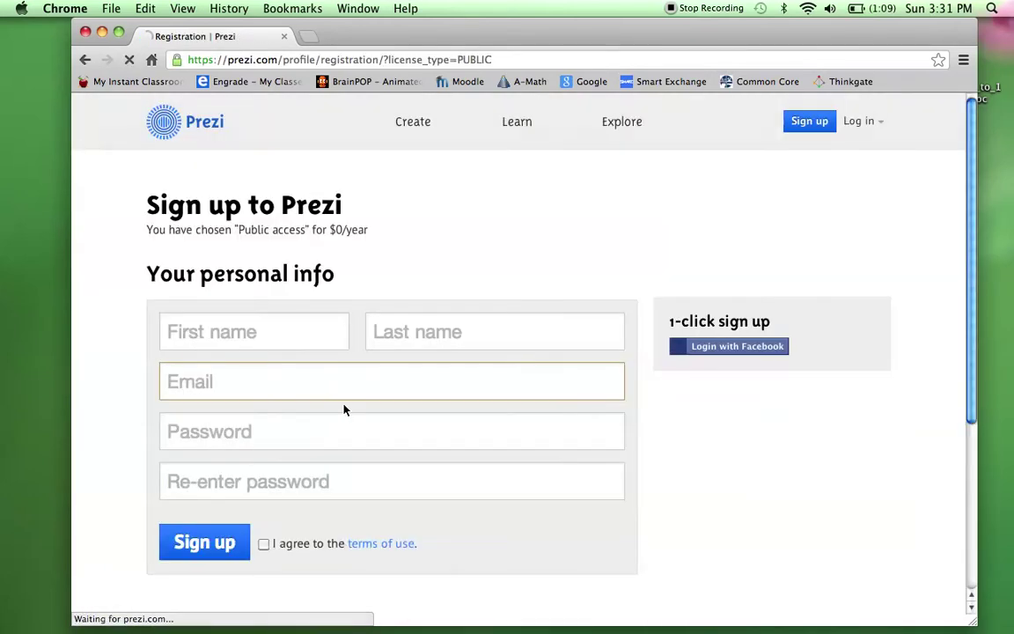
left_click(285, 341)
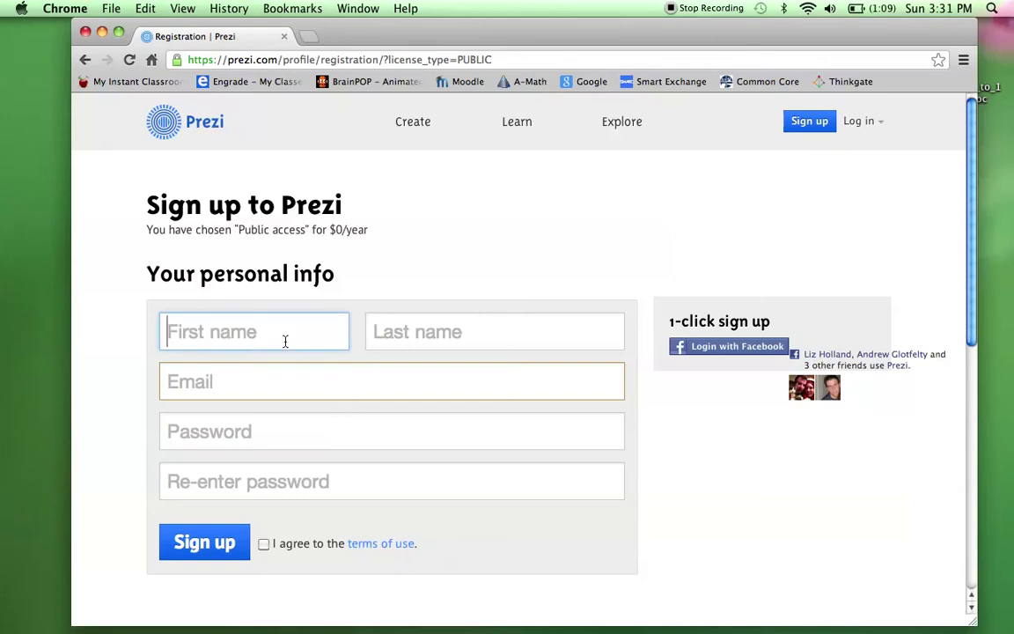
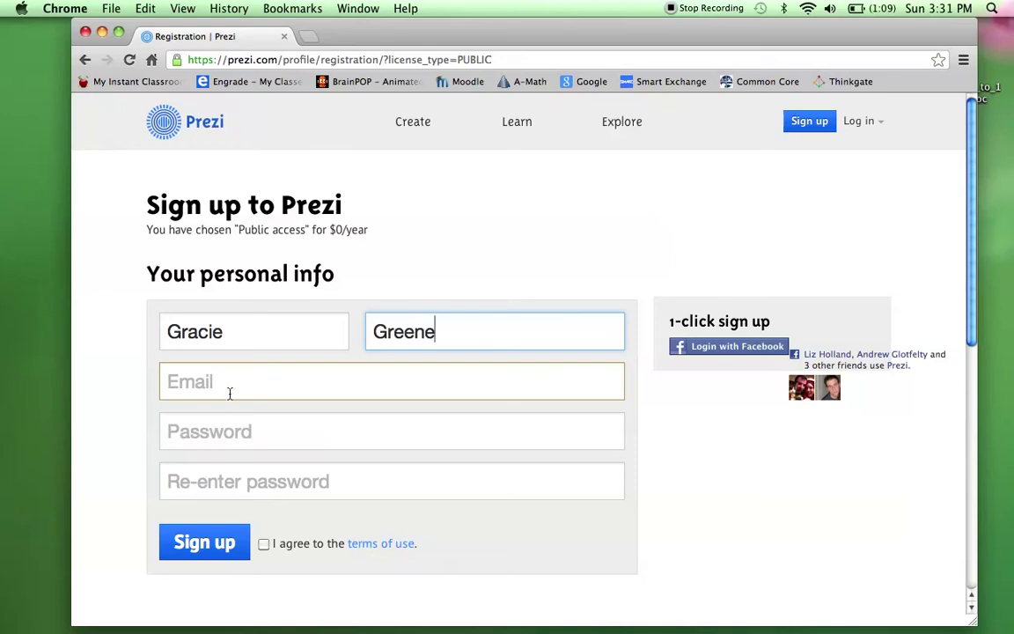
left_click(230, 391)
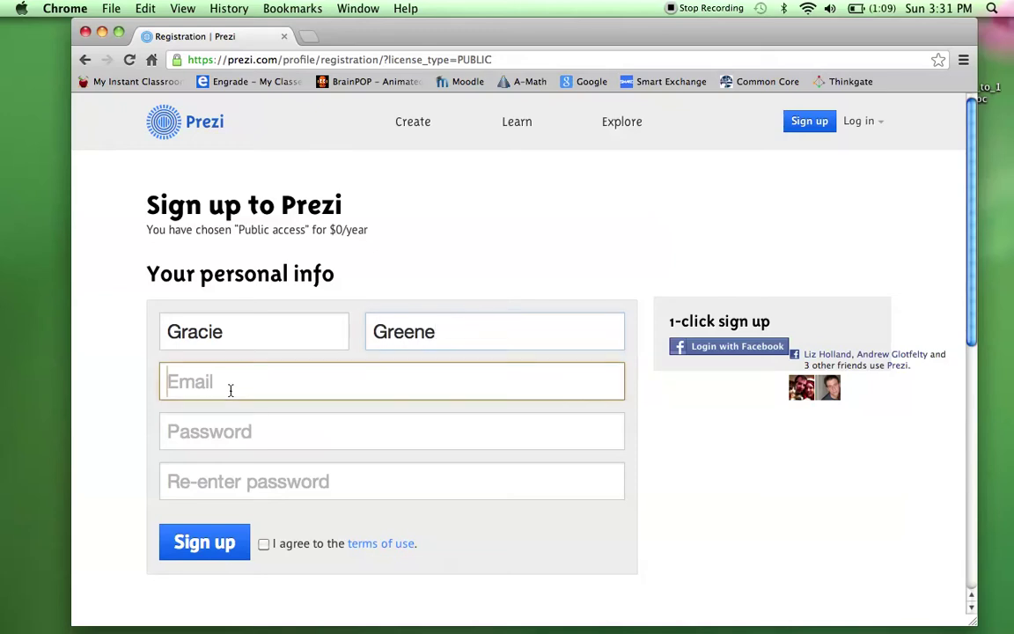
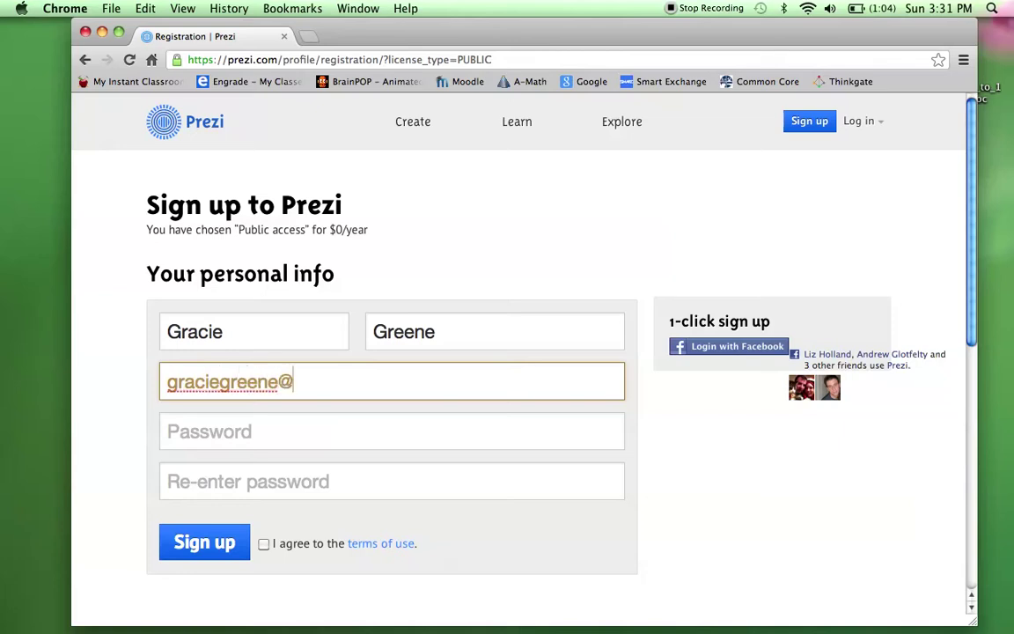
Enter and confirm the account password, accept the terms, and submit the registration.
key("Tab")
type("********")
key("Tab")
type("********")
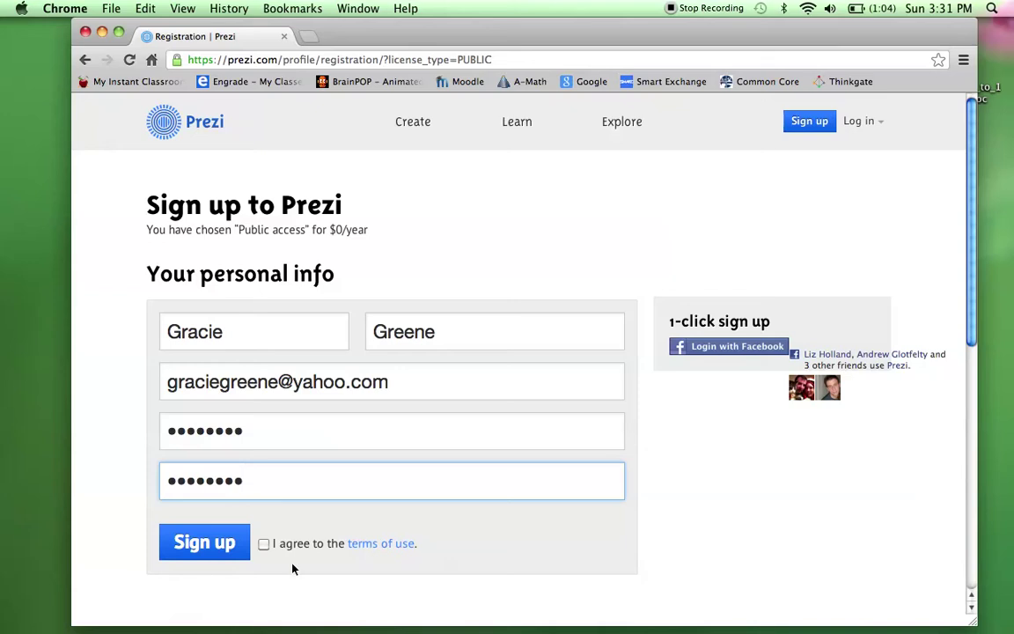
left_click(265, 545)
left_click(223, 544)
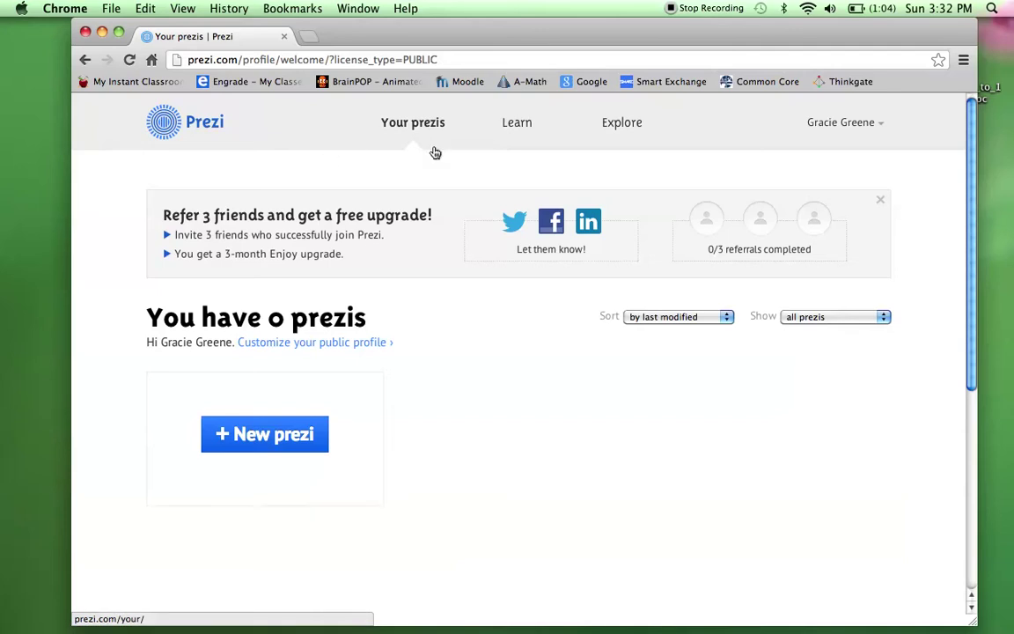
Open the 'Presentation On Beautiful Presentations' prezi from the Explore gallery's Design section.
left_click(620, 124)
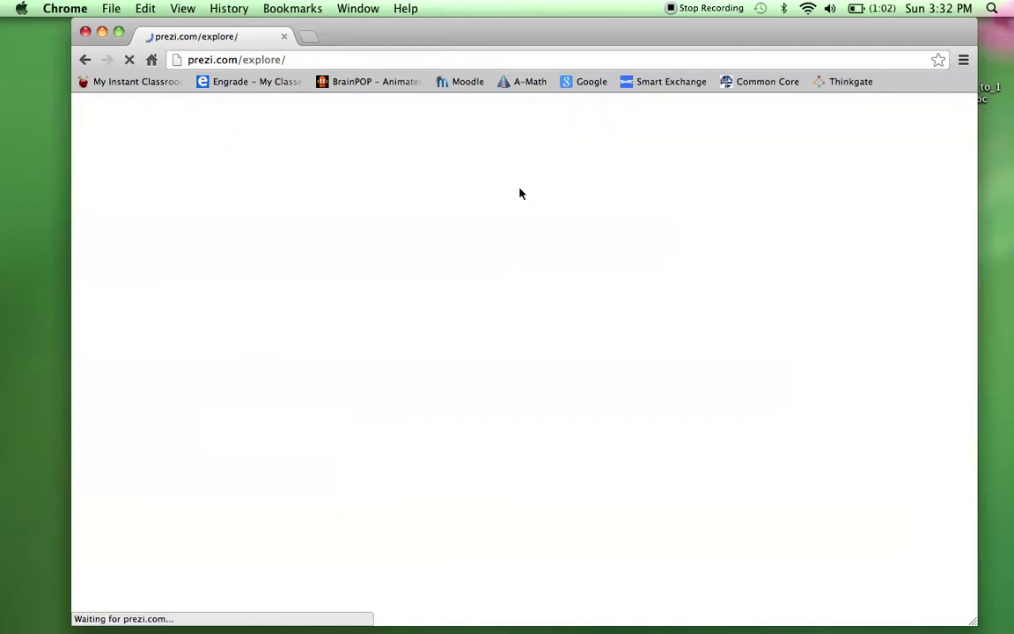
scroll(356, 310, "down", 5)
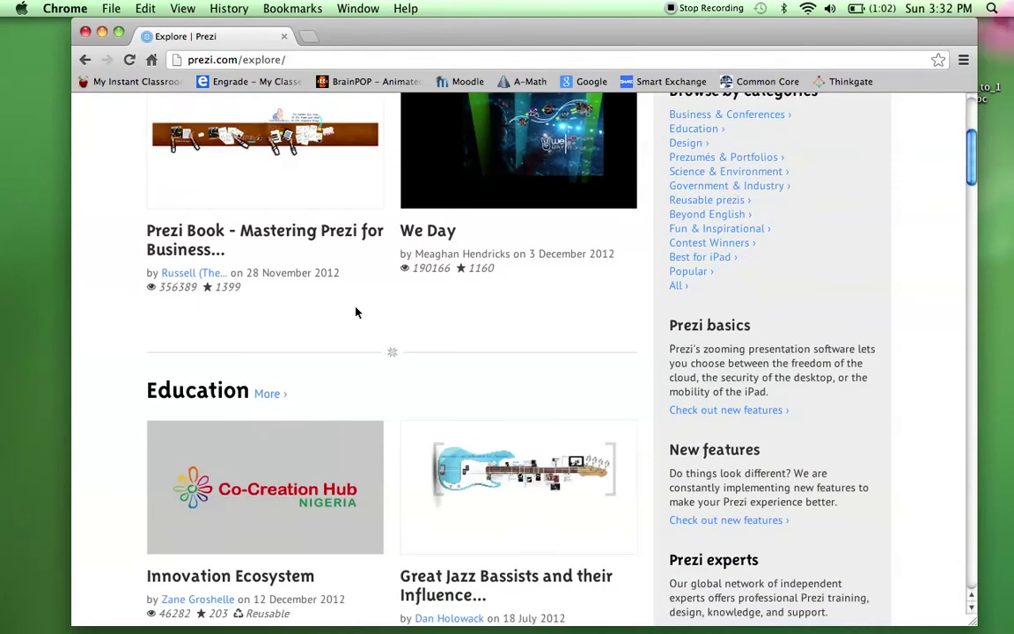
scroll(356, 312, "down", 5)
scroll(356, 312, "up", 6)
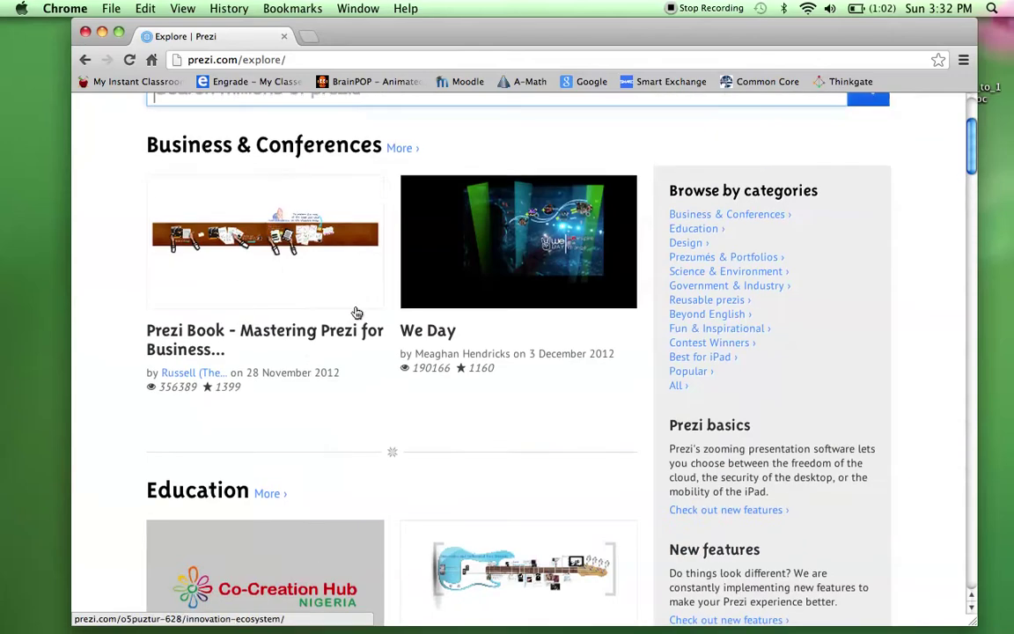
scroll(257, 128, "up", 2)
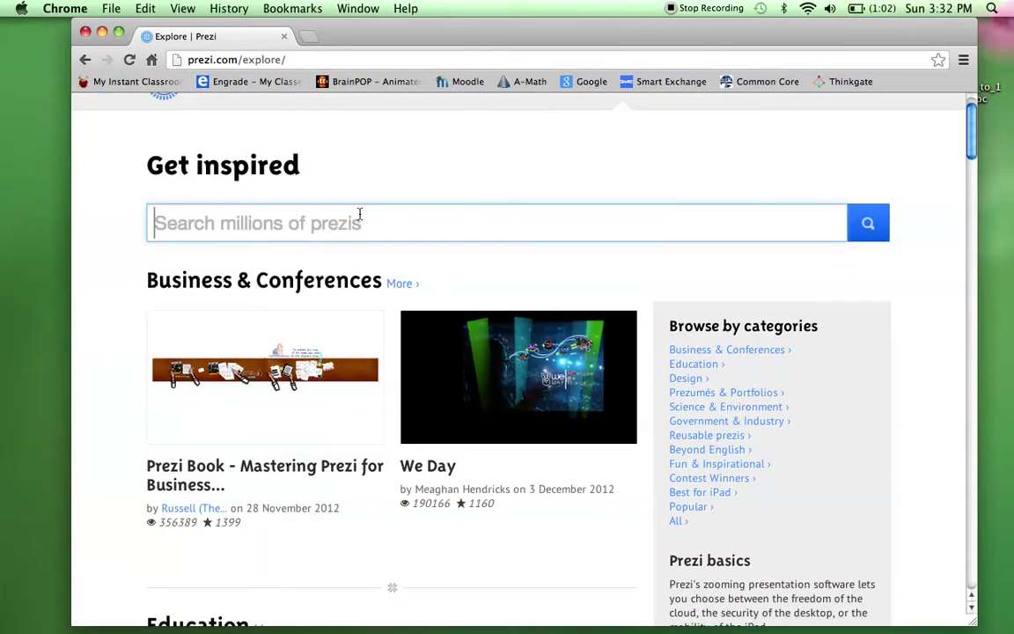
scroll(328, 239, "down", 12)
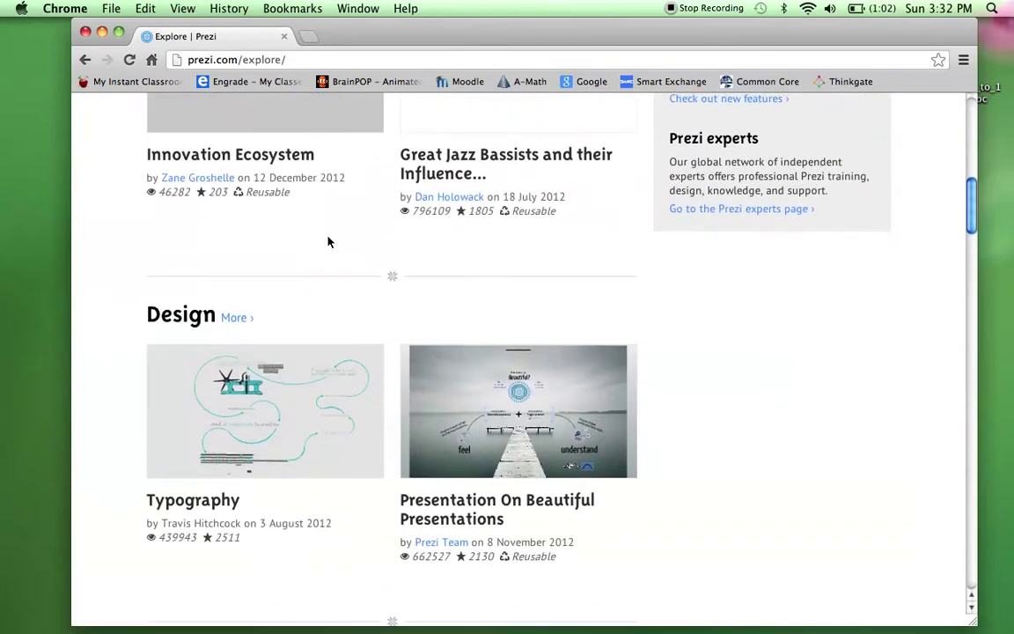
left_click(510, 351)
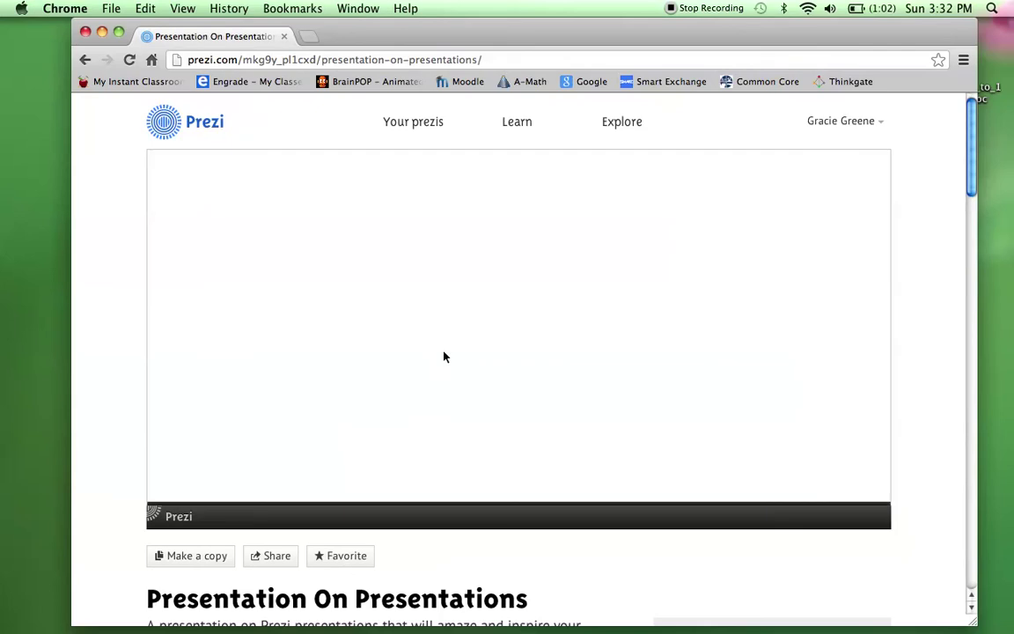
scroll(389, 453, "down", 3)
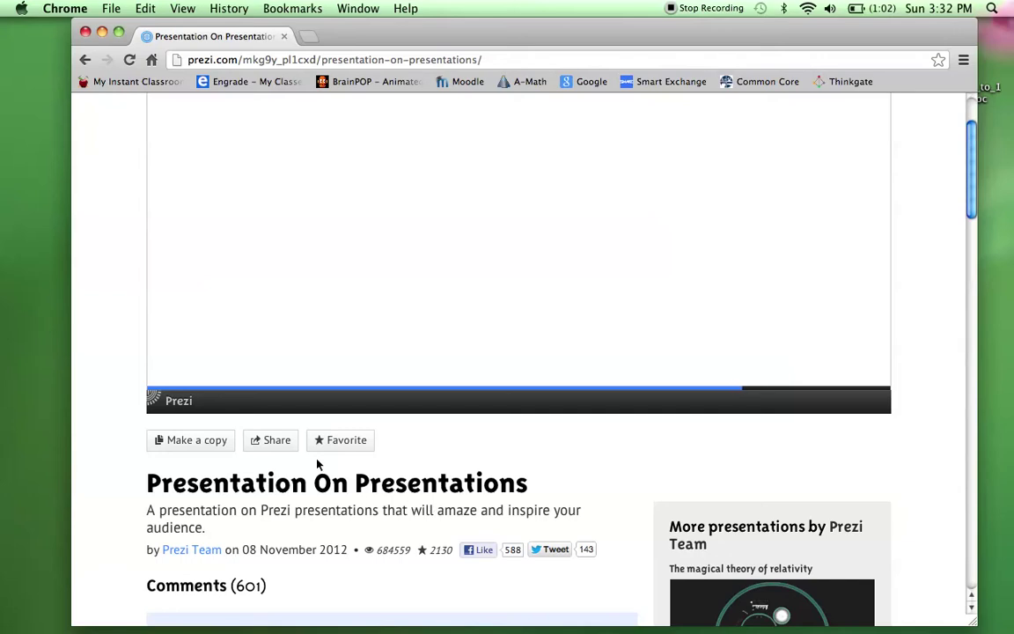
scroll(319, 465, "up", 2)
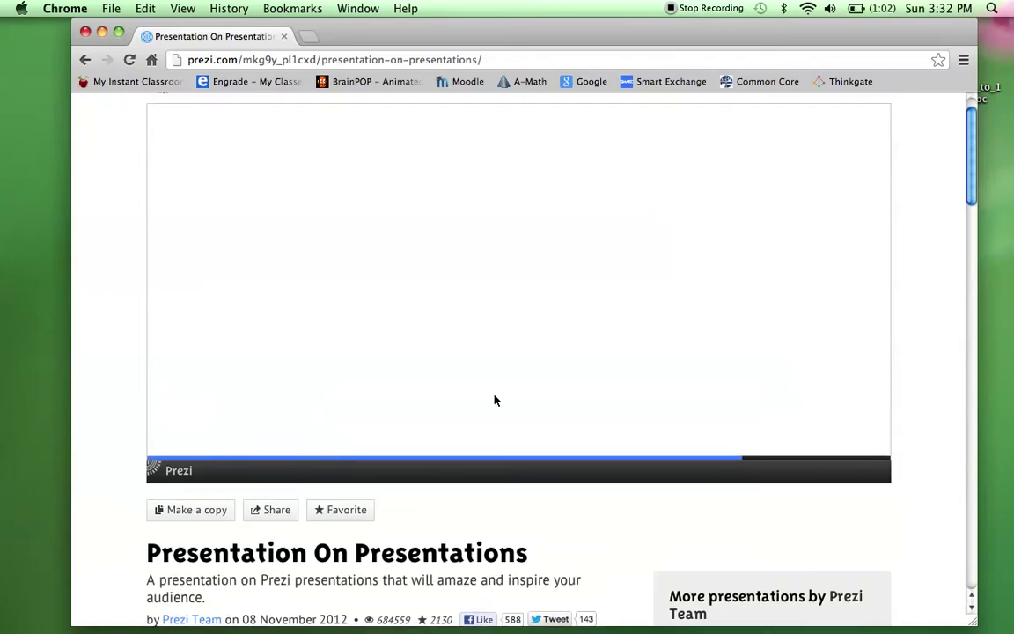
scroll(495, 400, "up", 1)
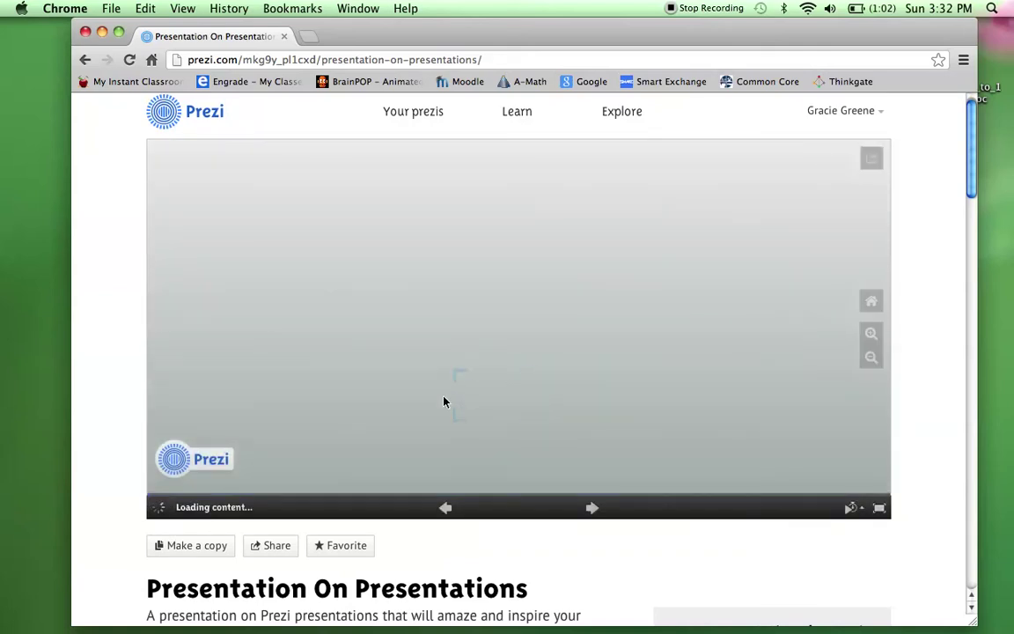
Play the example full screen and step through to the Memorable experience section.
left_click(880, 511)
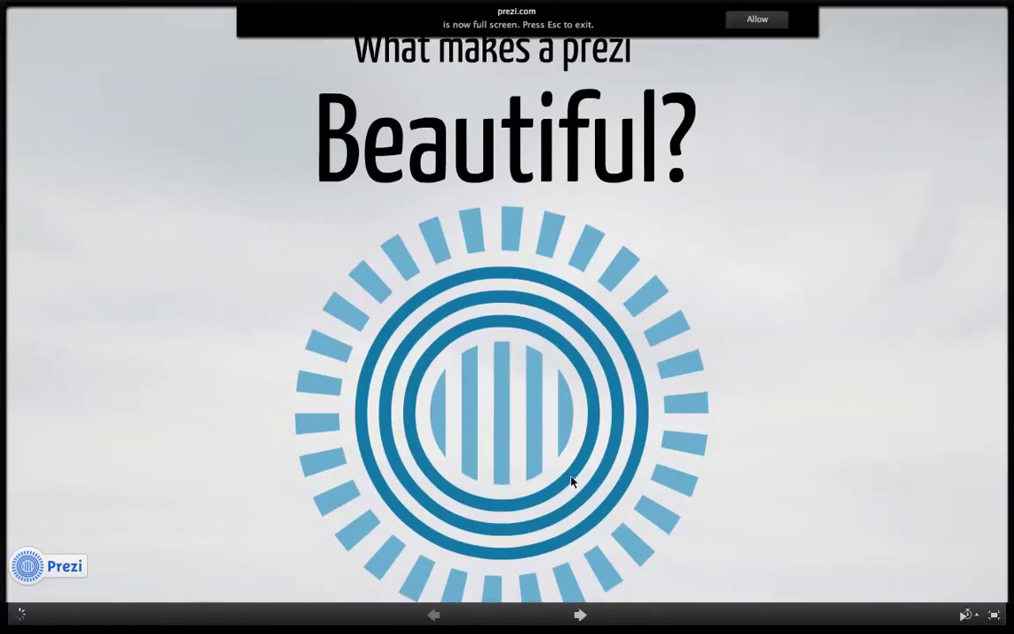
left_click(572, 617)
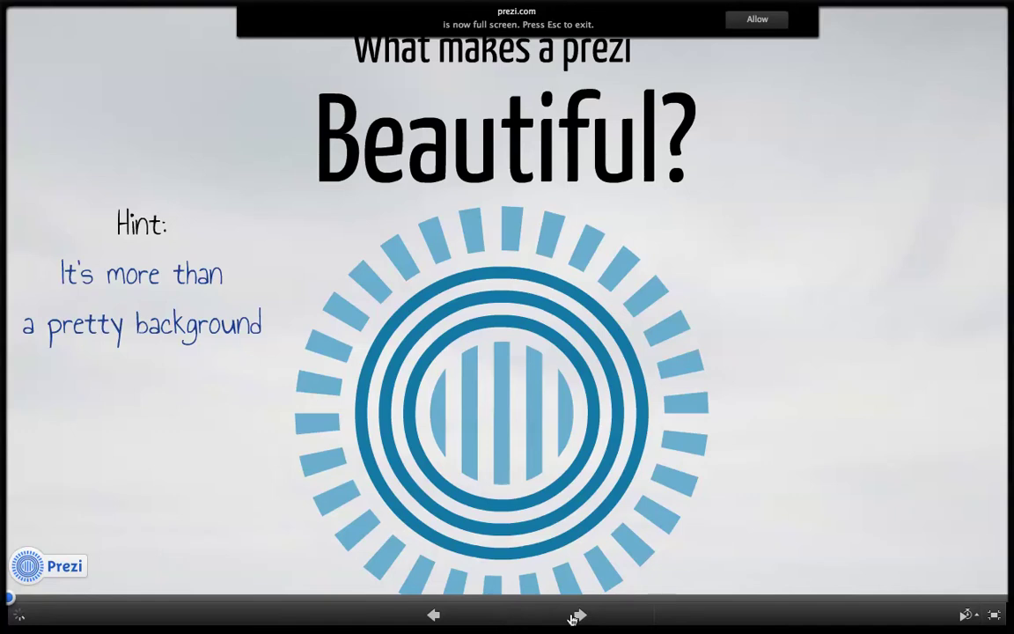
left_click(573, 617)
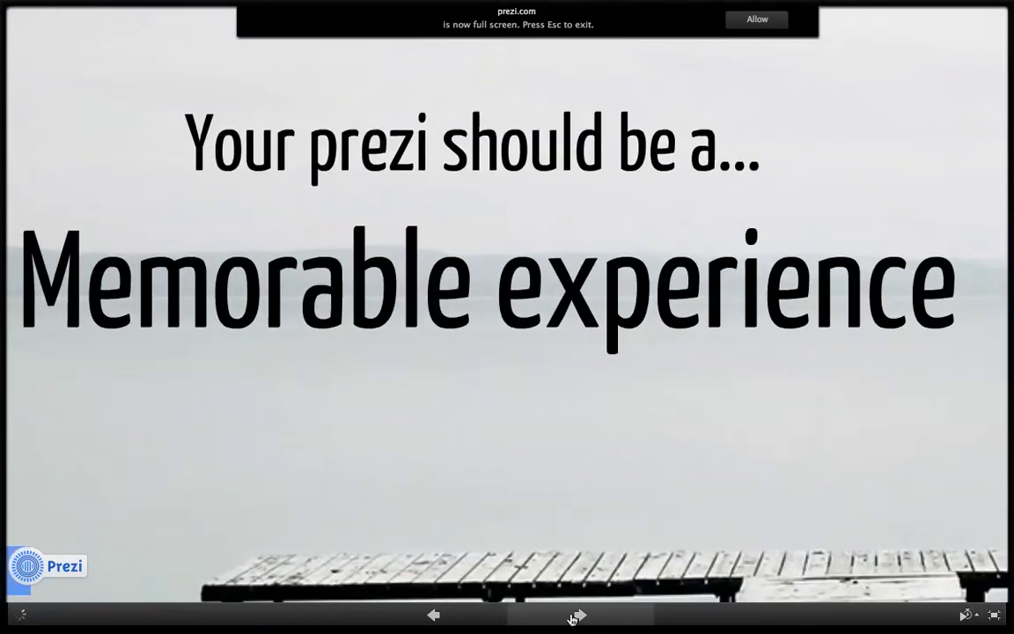
left_click(573, 618)
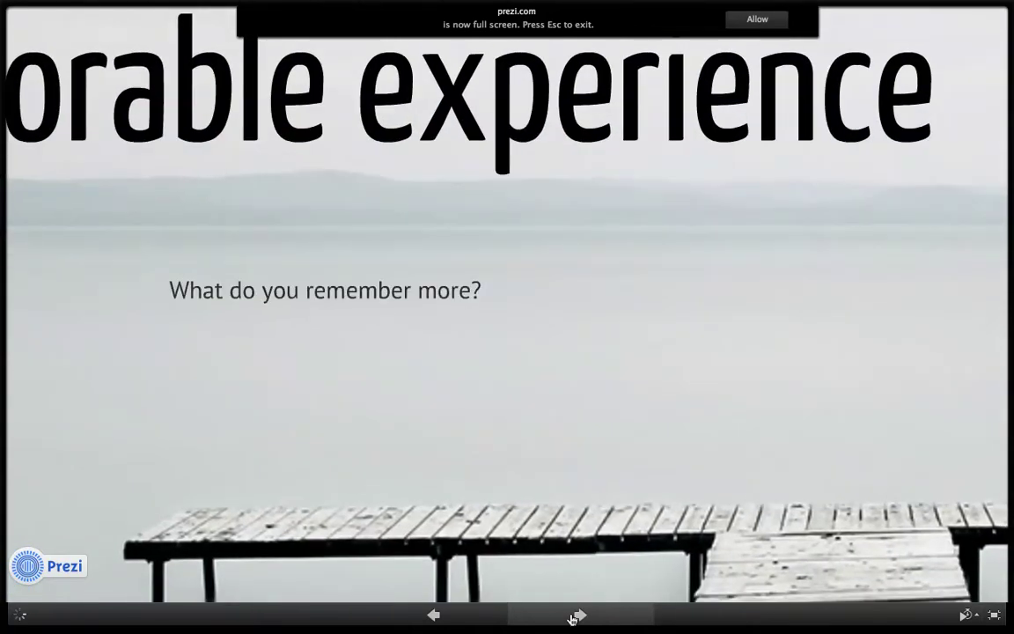
left_click(572, 617)
left_click(573, 617)
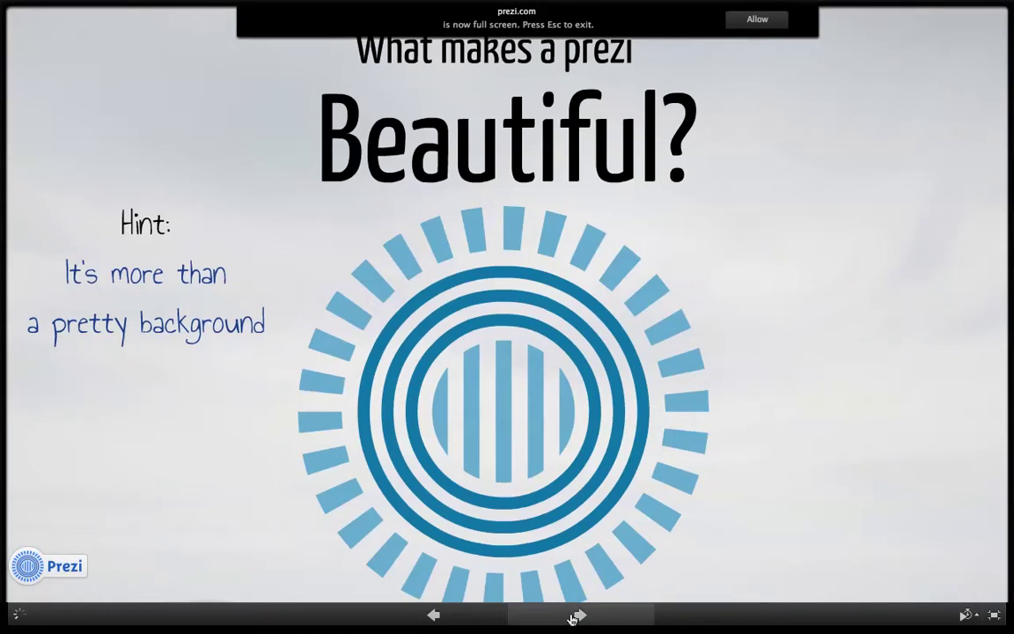
Continue through the Trigger an action! part and back to the overview.
left_click(572, 617)
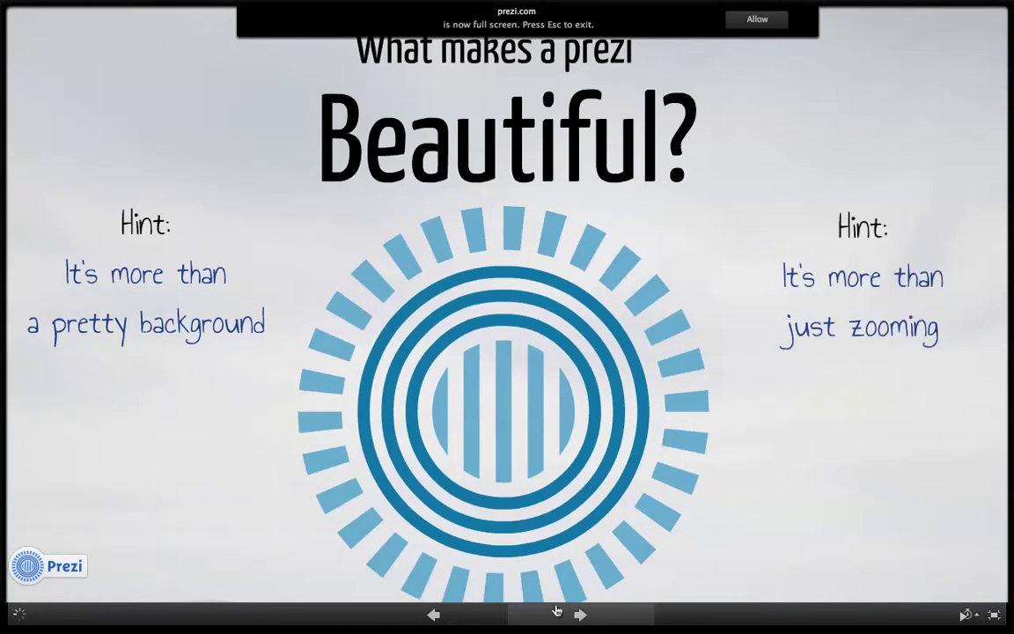
left_click(577, 617)
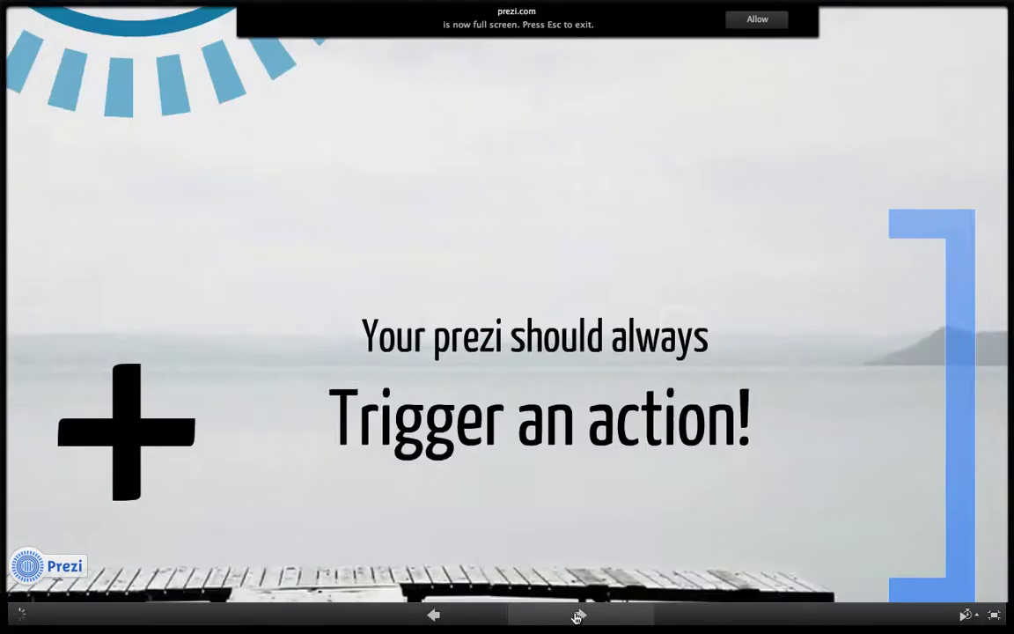
left_click(577, 617)
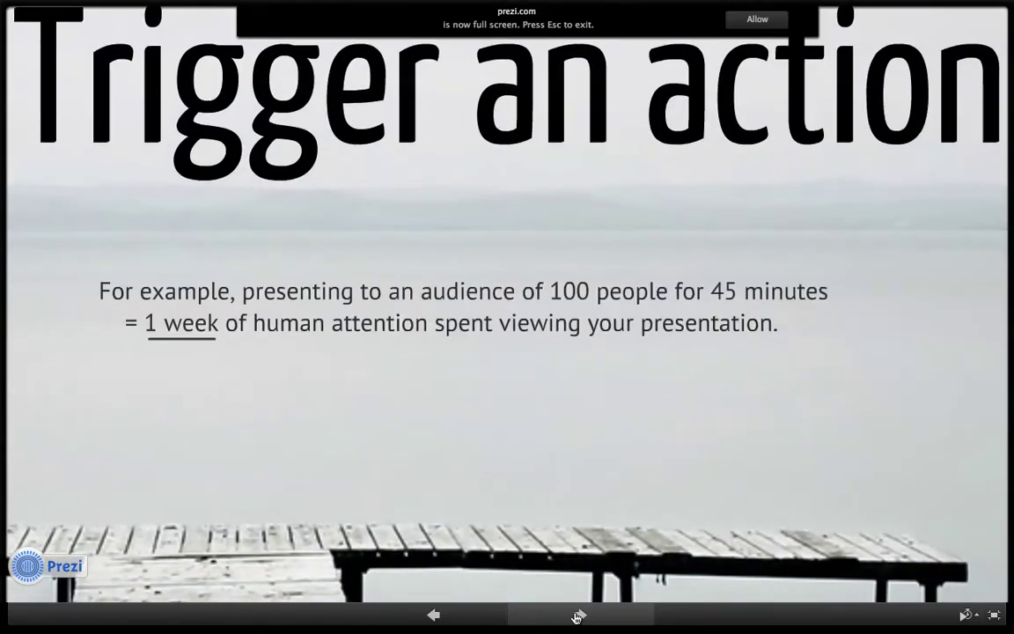
left_click(577, 617)
left_click(577, 617)
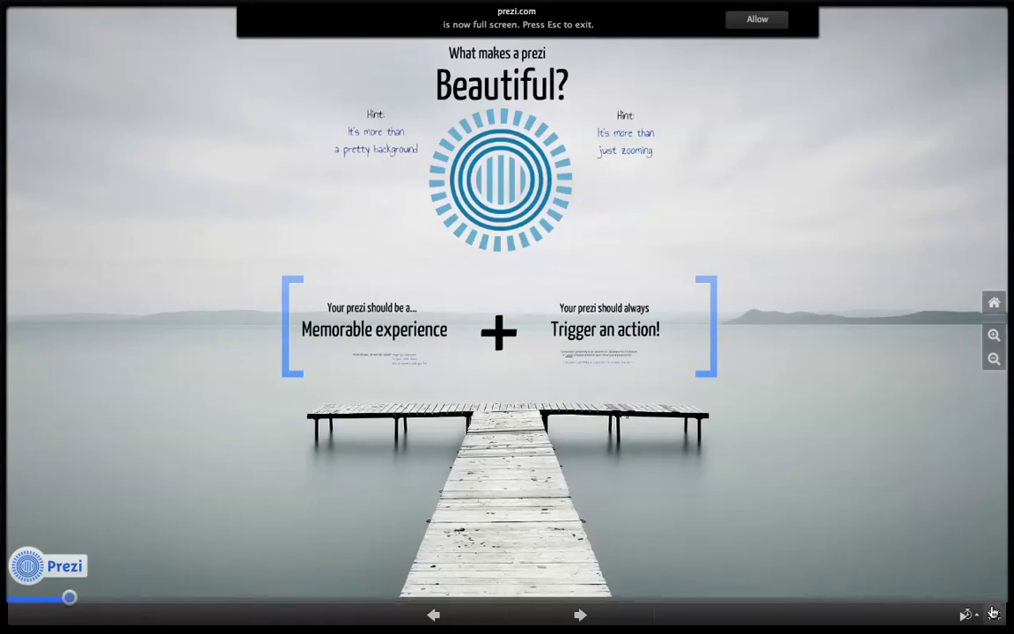
Exit full screen and go to the Your prezis dashboard.
key("Escape")
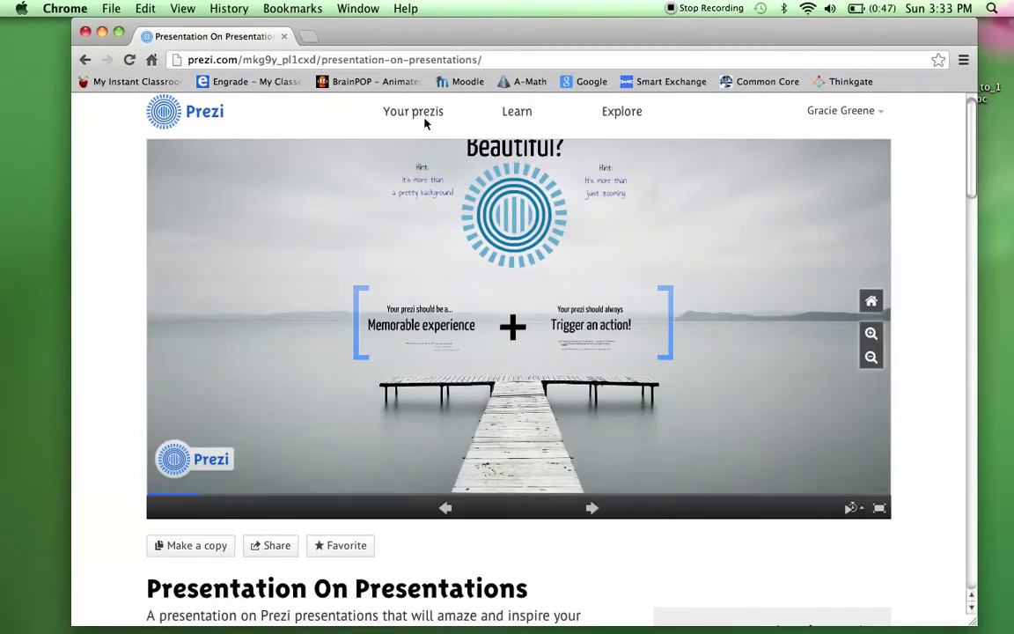
left_click(425, 120)
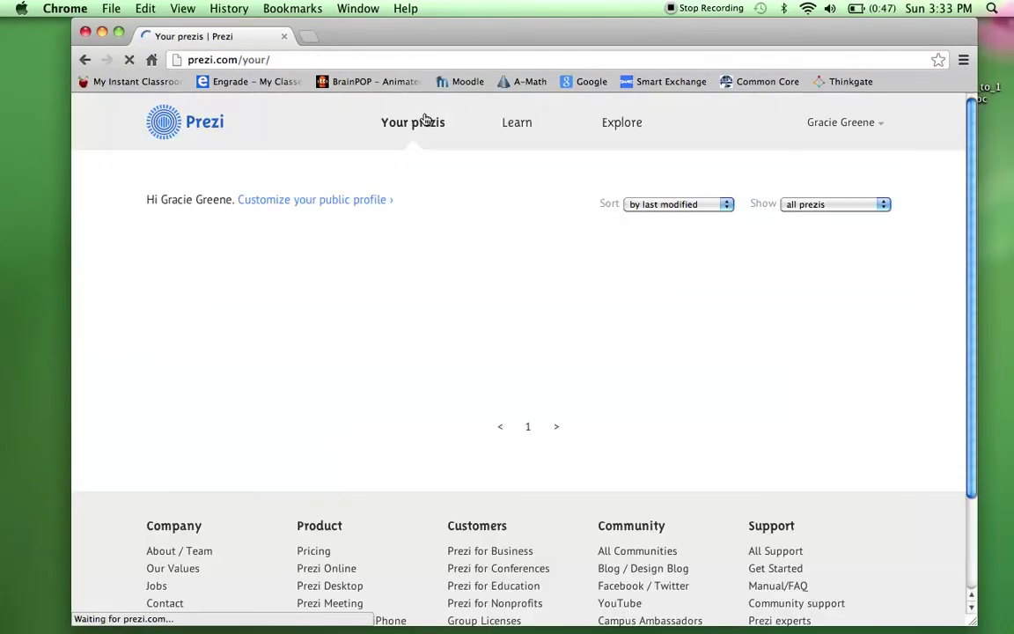
Create a new prezi titled 'Practice' with the description 'How to use prezi'.
left_click(250, 430)
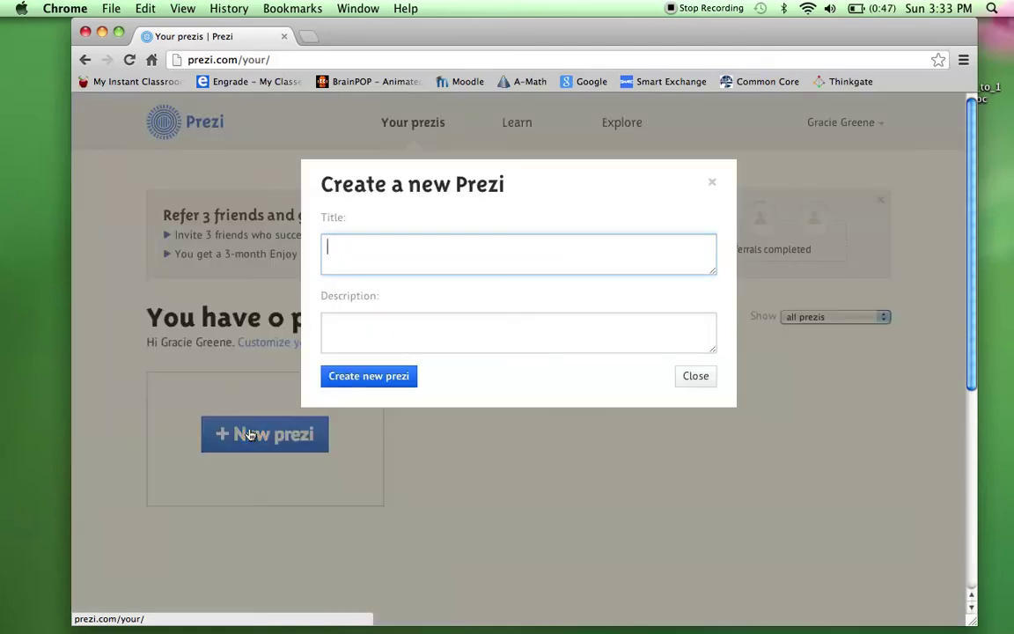
type("Practice")
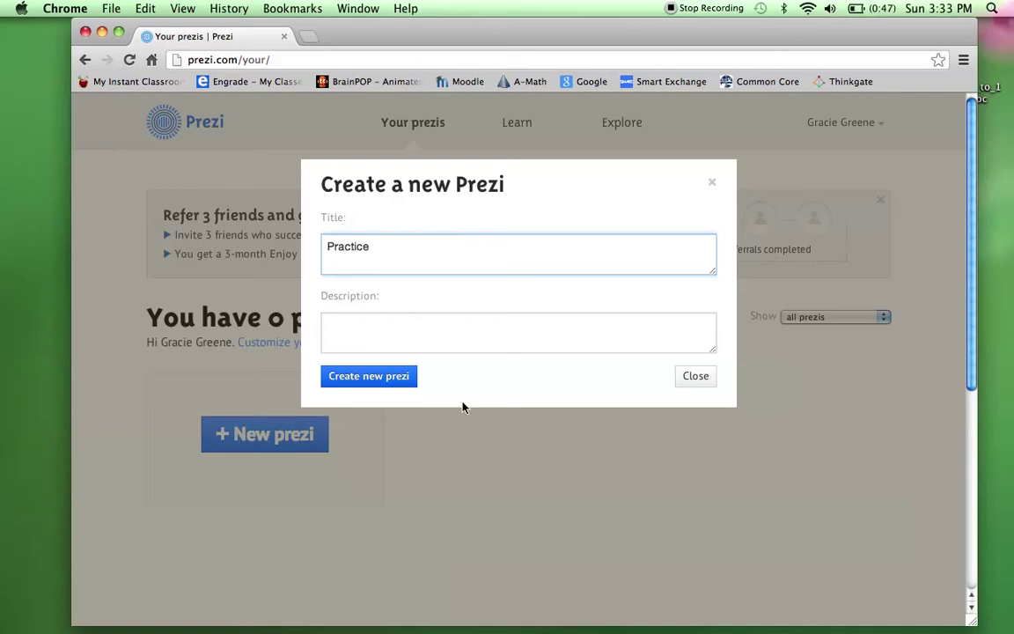
left_click(415, 341)
type("How to use prezi")
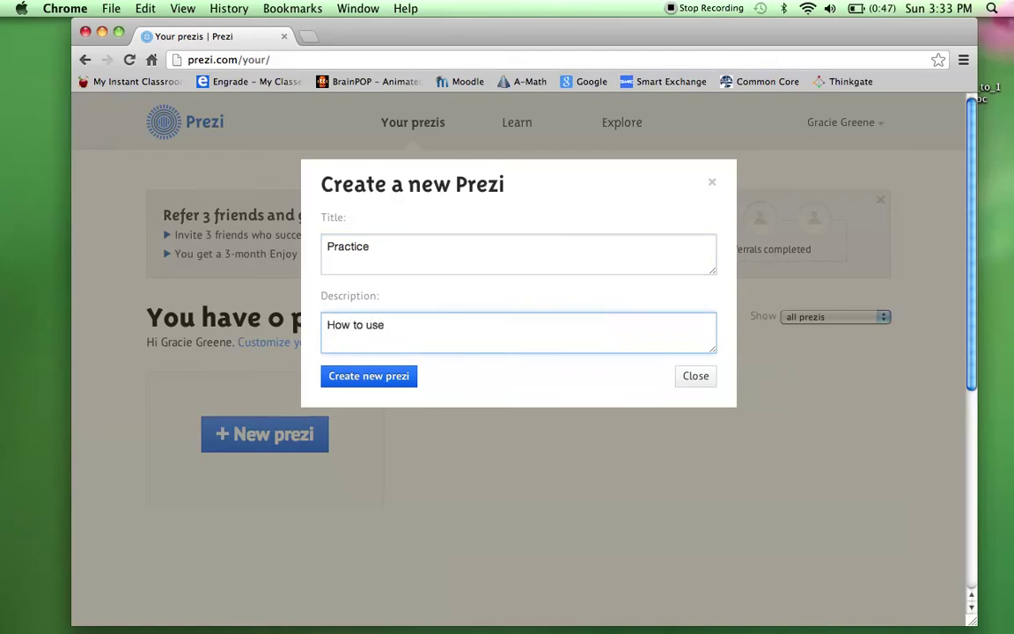
left_click(387, 385)
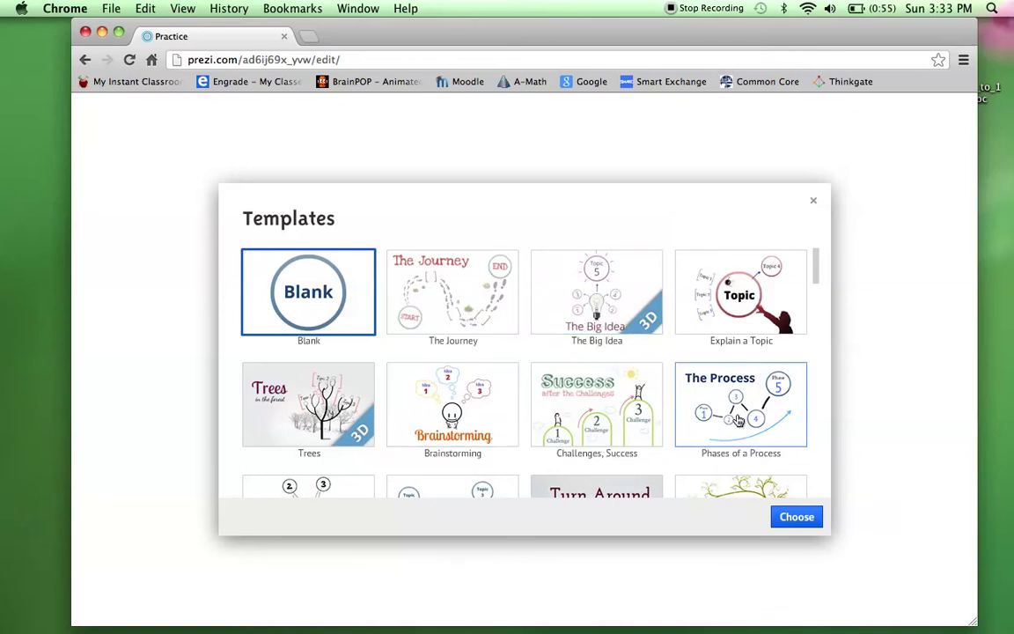
Choose the Blank template for the Practice prezi.
left_click_drag(815, 278, 808, 258)
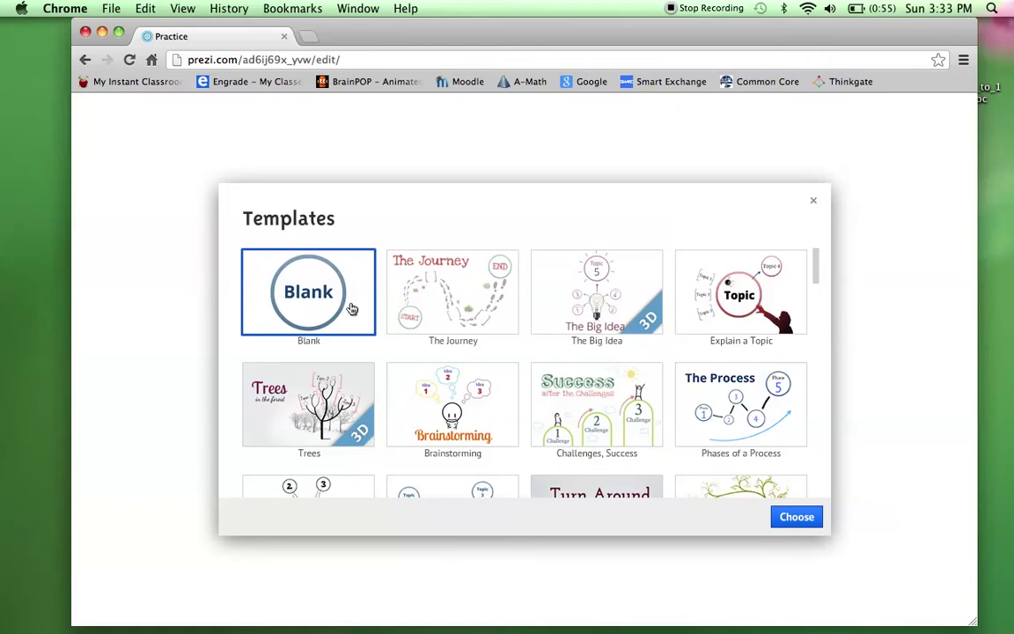
left_click(795, 518)
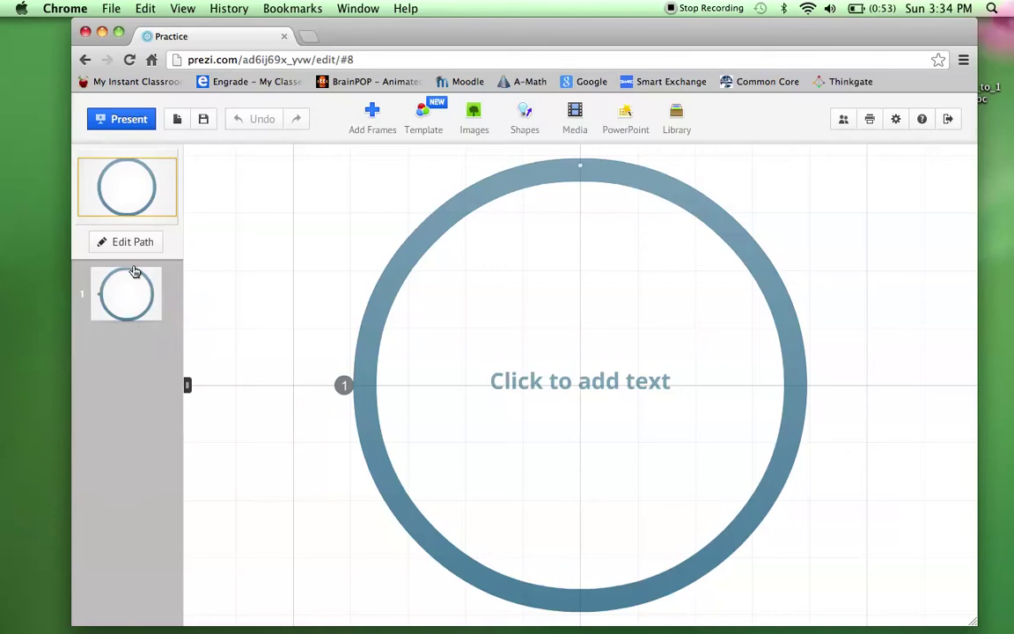
Type a first-name title in the circle frame, move it near the top, and enlarge it.
left_click(564, 383)
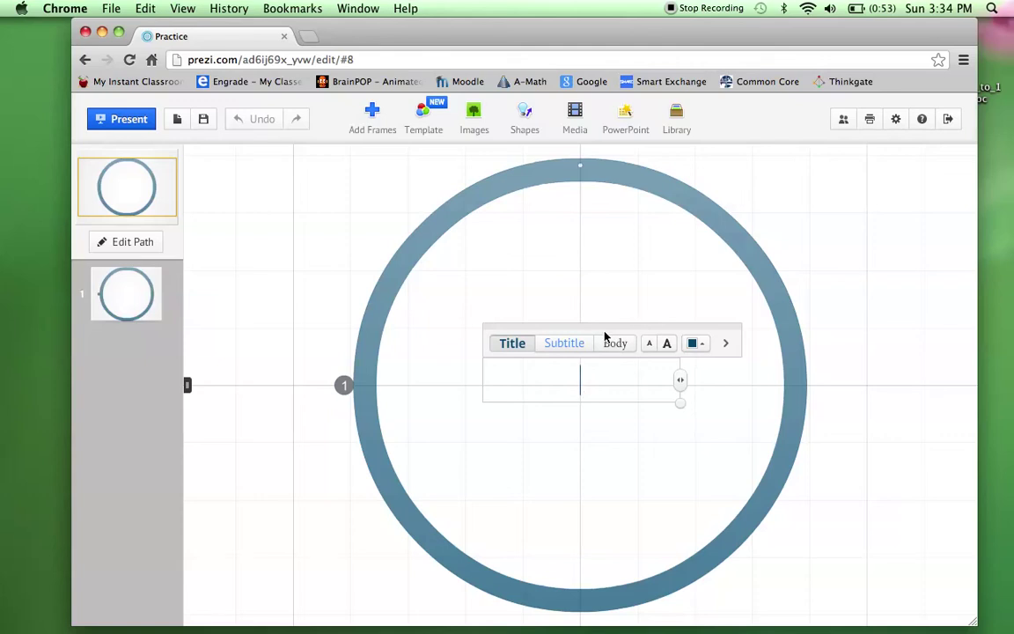
type("Gracie")
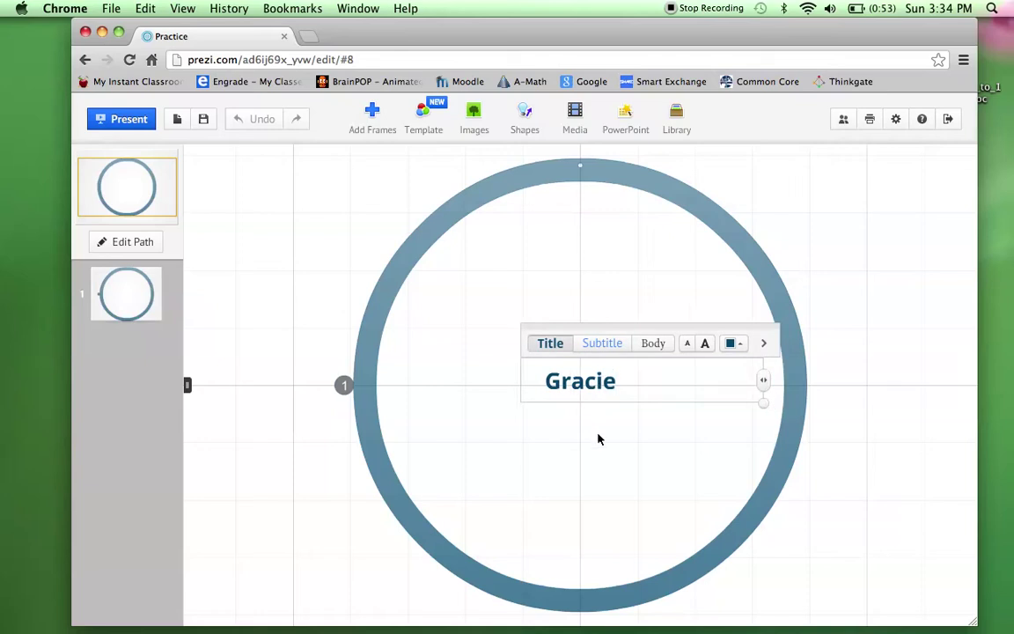
left_click(598, 437)
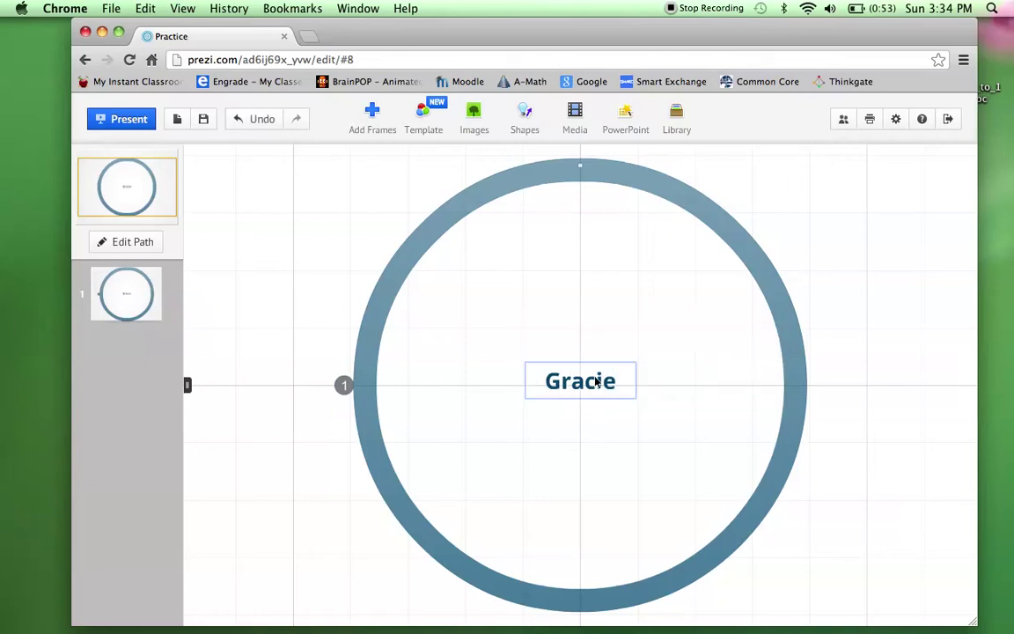
left_click_drag(595, 382, 654, 300)
left_click(566, 281)
left_click(566, 281)
left_click(567, 249)
left_click(566, 249)
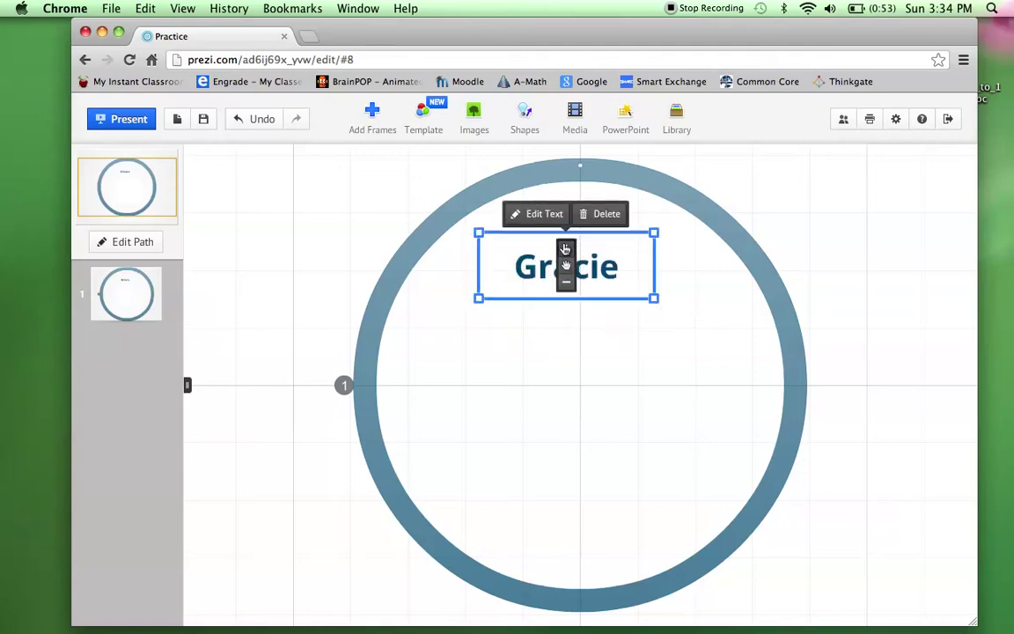
left_click(574, 288)
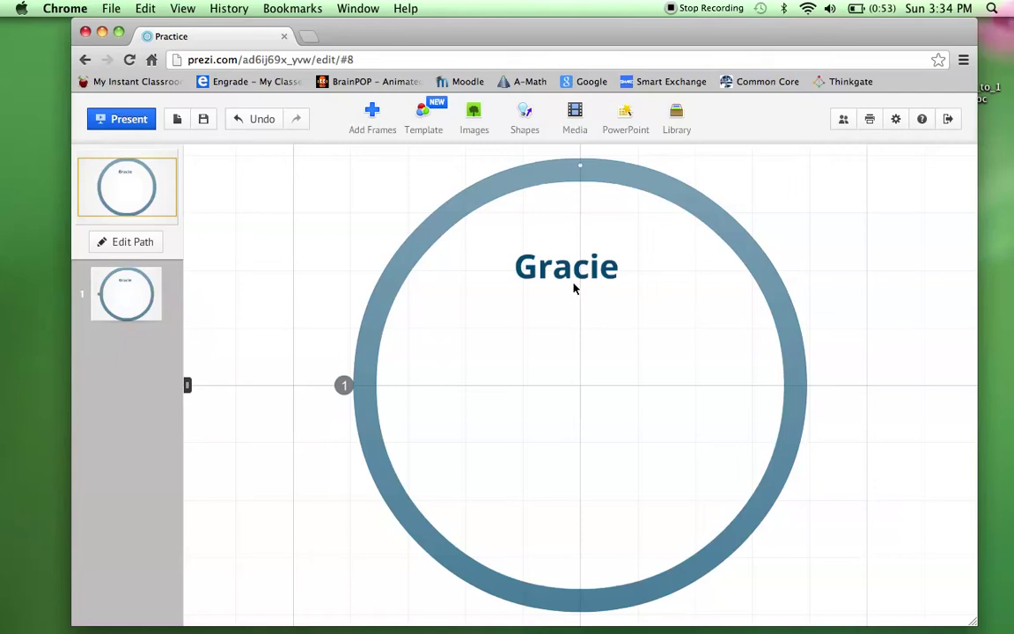
left_click(532, 374)
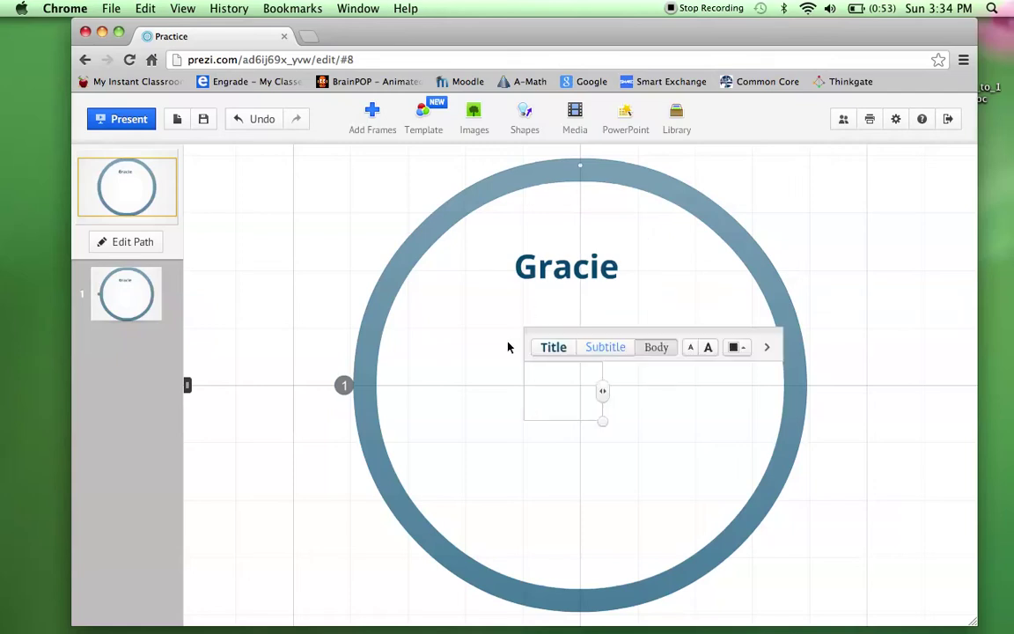
Add the body text 'dog' below the title and bring up the image insertion options.
left_click(452, 362)
left_click(425, 344)
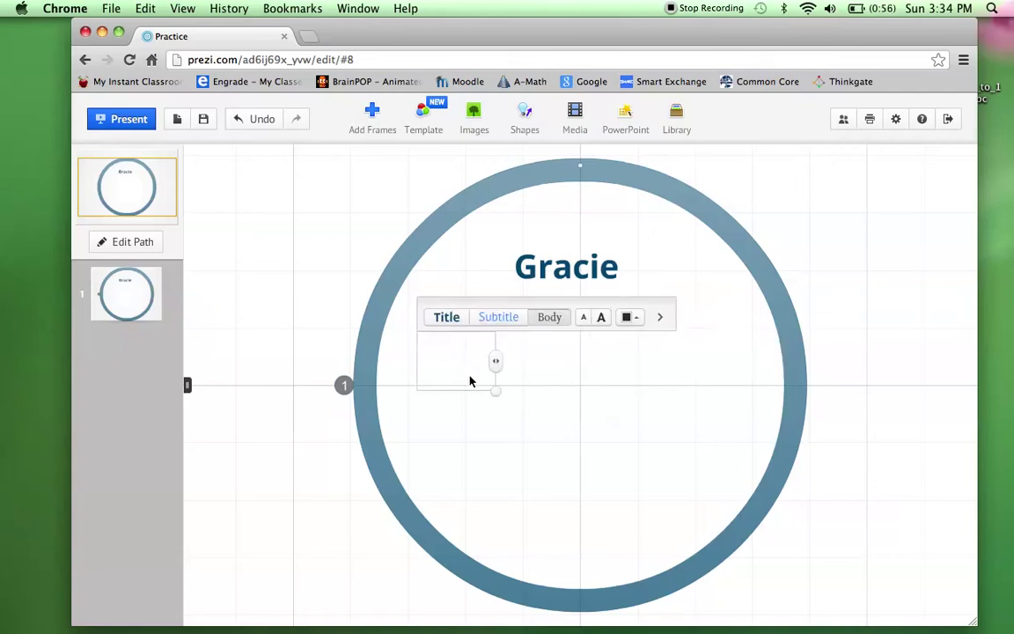
type("dog")
left_click(539, 430)
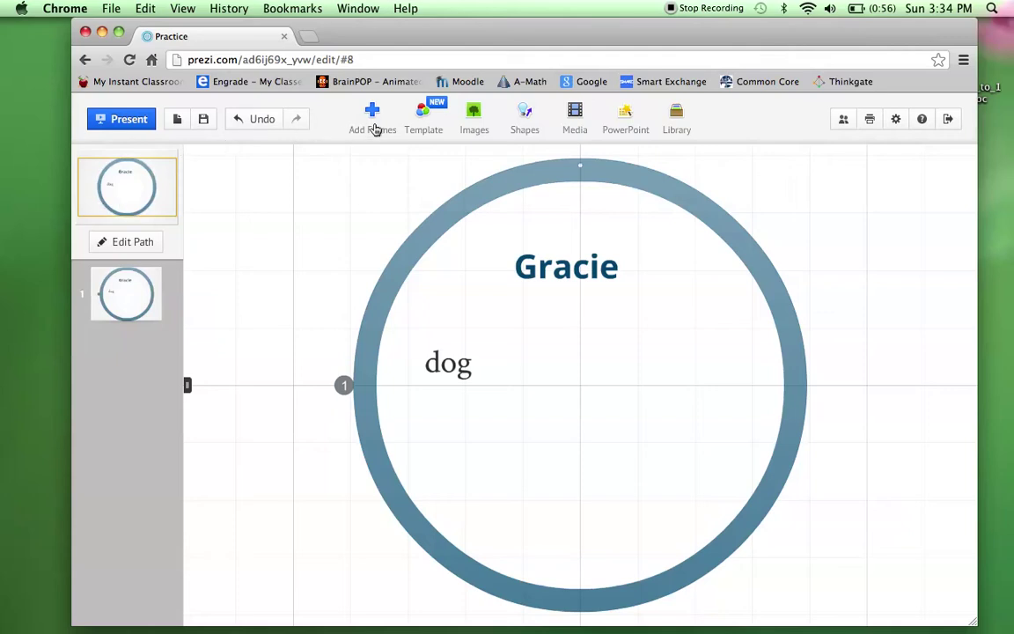
left_click(476, 125)
Run a Google Images search for 'dog' from the Images menu.
left_click(500, 194)
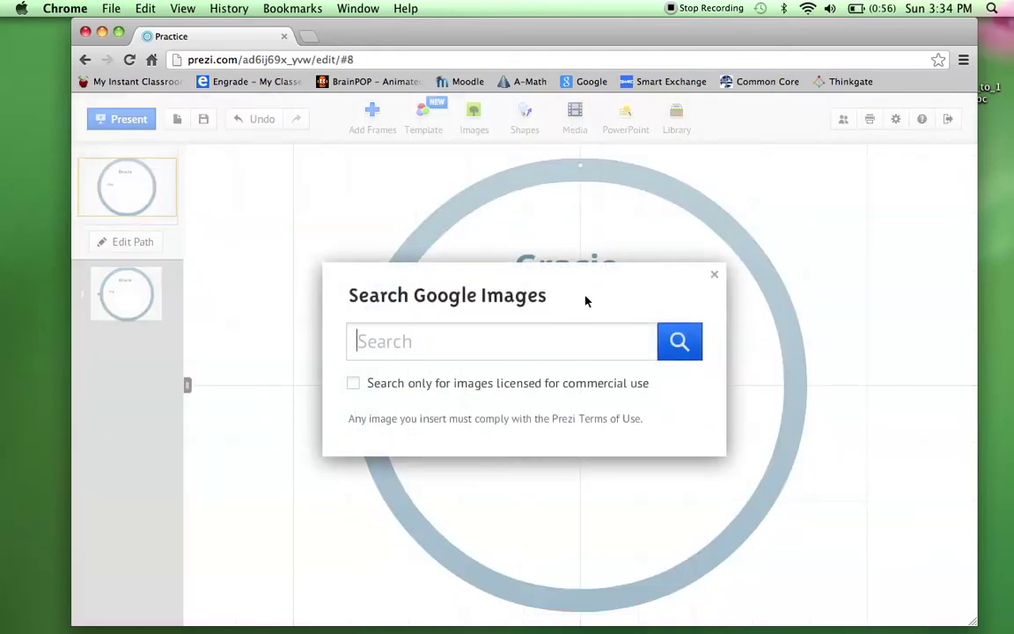
left_click(605, 341)
type("dgo")
key("BackSpace")
key("BackSpace")
type("og")
key("Return")
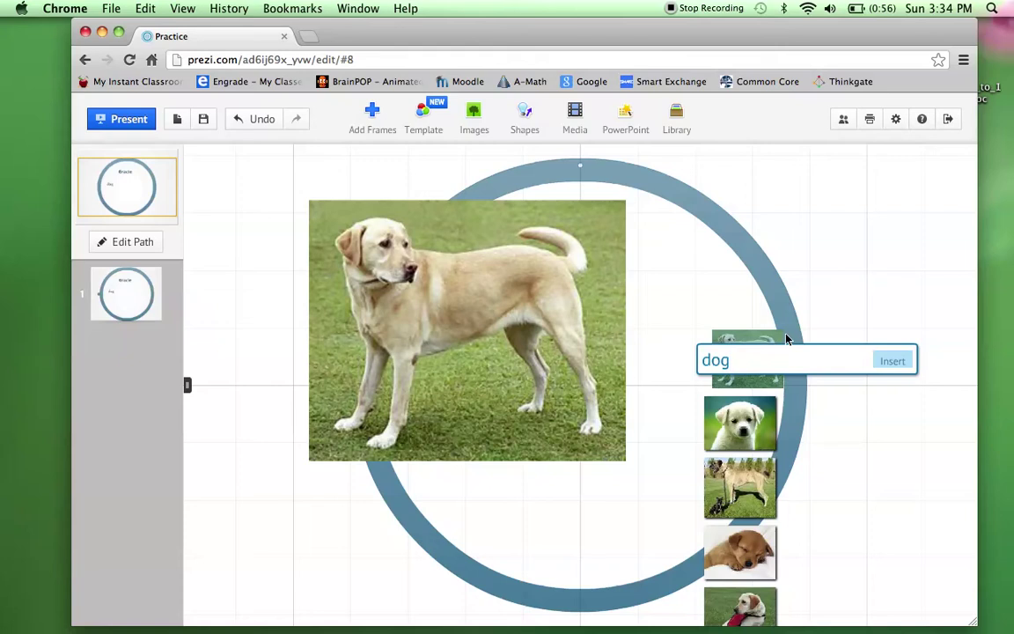
Browse the dog results and insert the chihuahua photo into the Gracie frame.
scroll(731, 493, "down", 5)
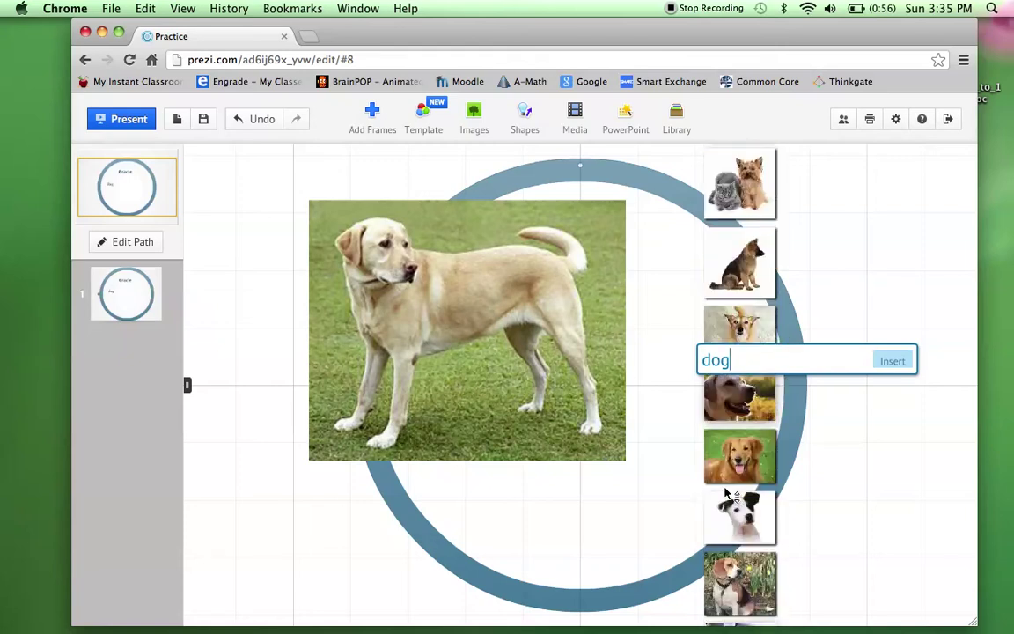
scroll(731, 493, "down", 3)
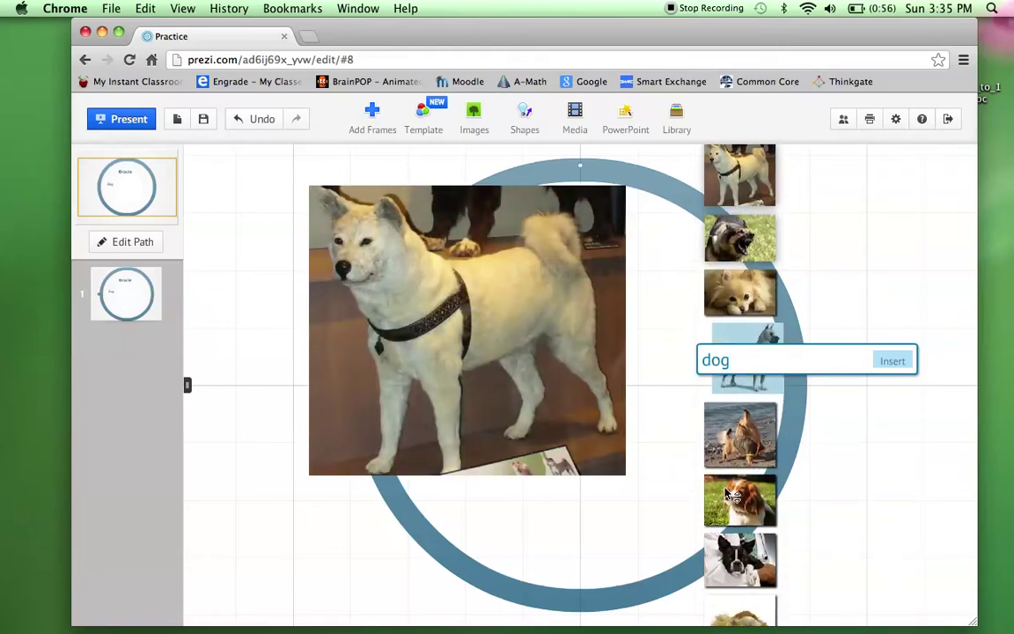
scroll(735, 489, "down", 3)
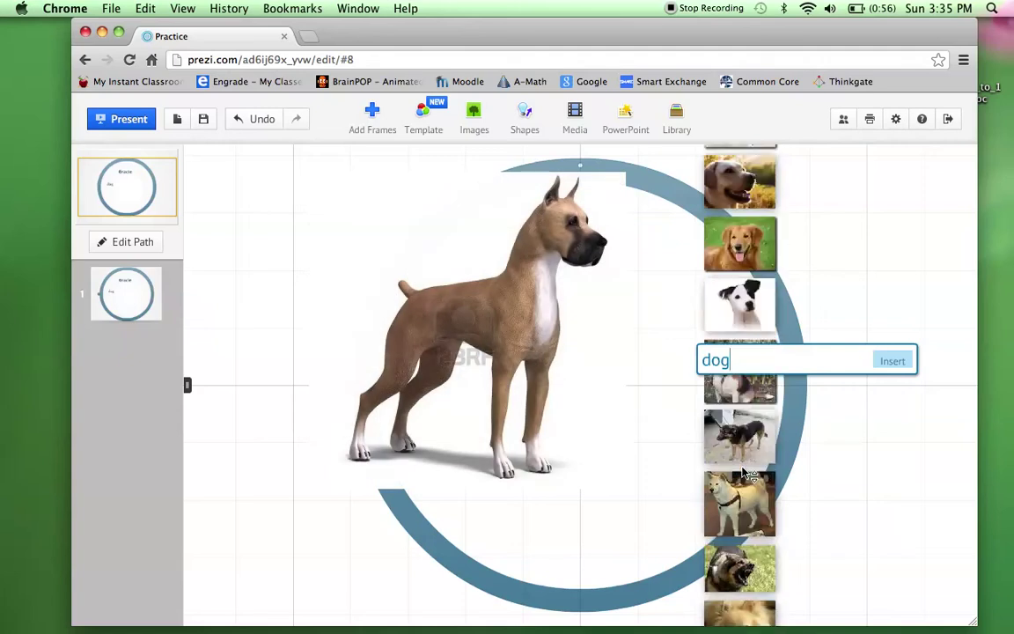
scroll(750, 475, "down", 3)
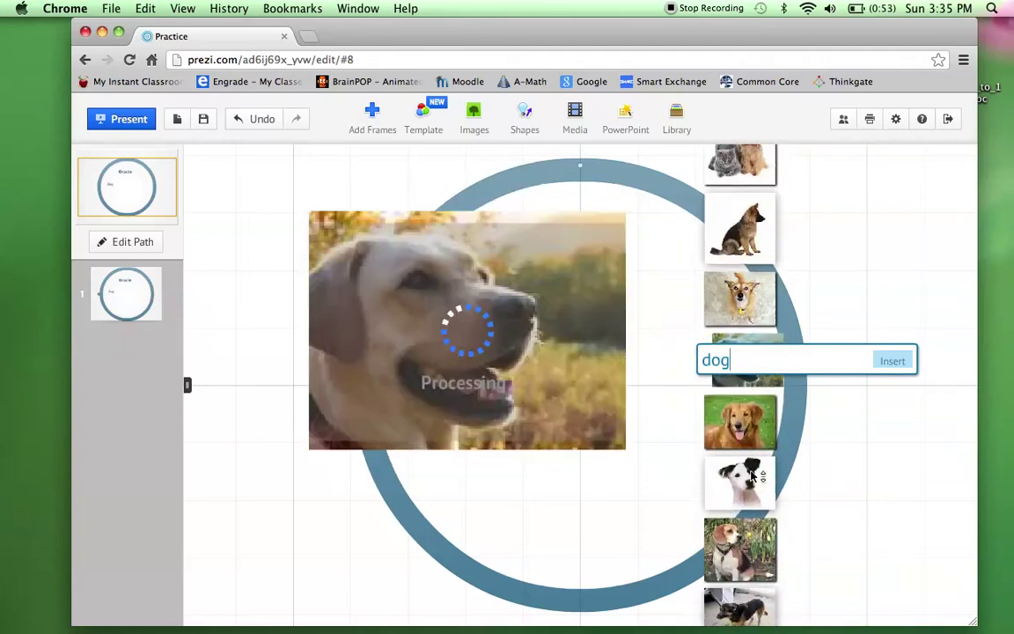
scroll(753, 431, "down", 1)
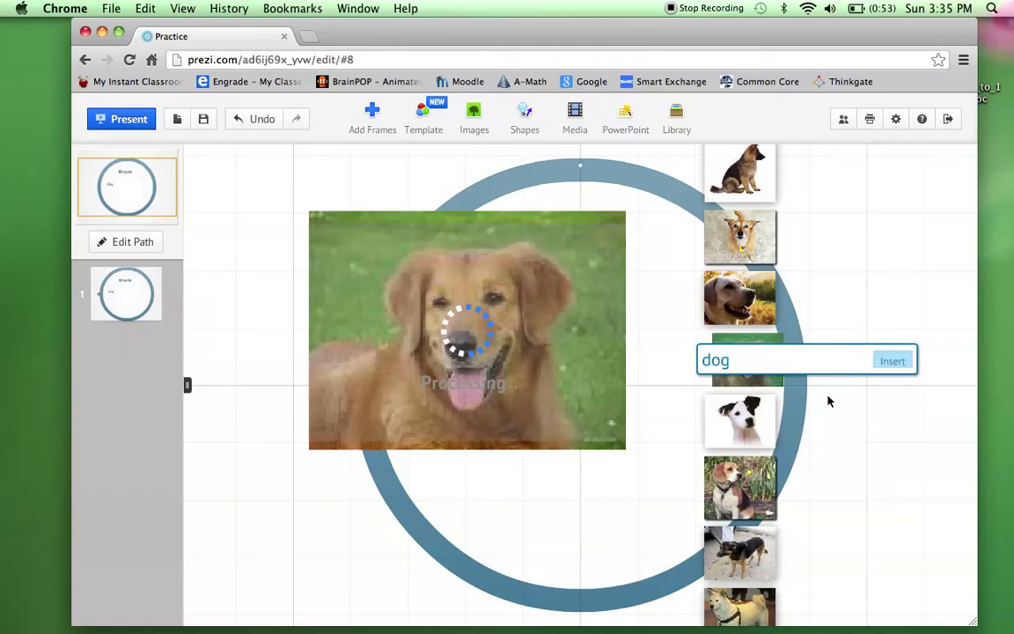
scroll(774, 506, "down", 3)
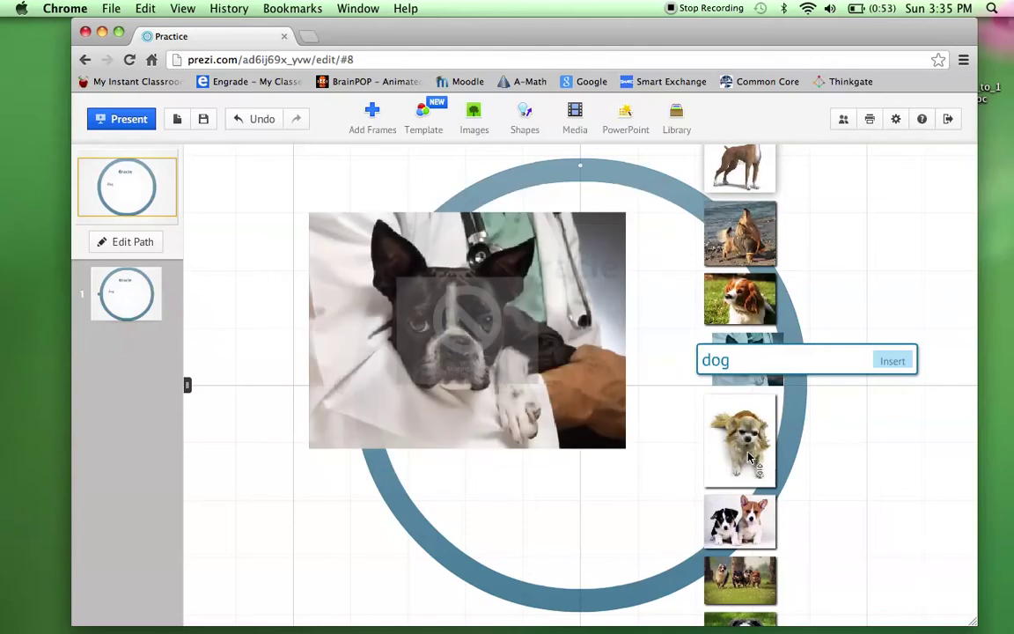
scroll(775, 476, "down", 2)
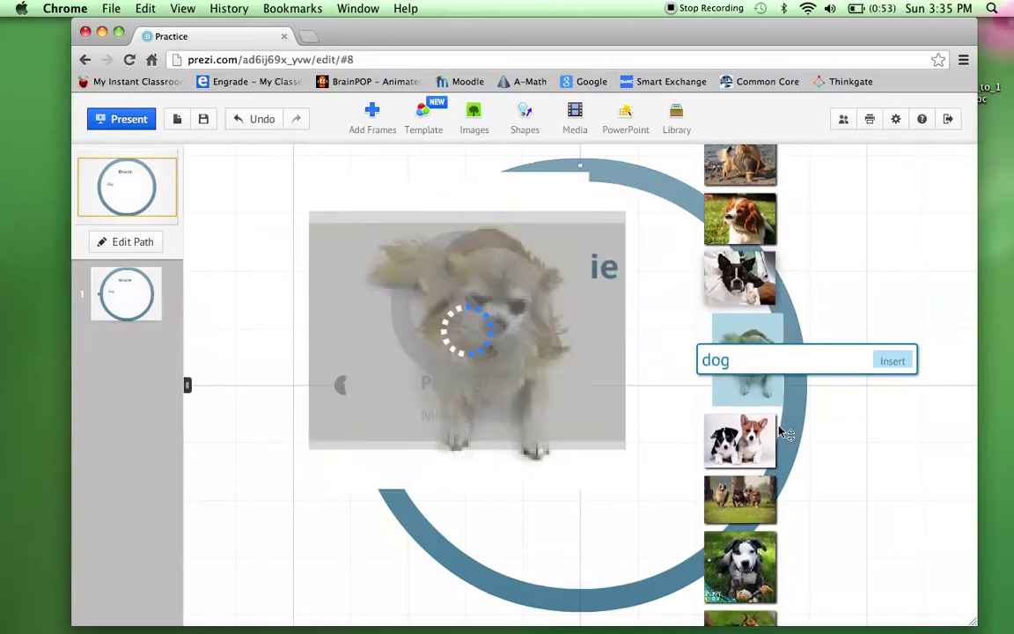
left_click(892, 362)
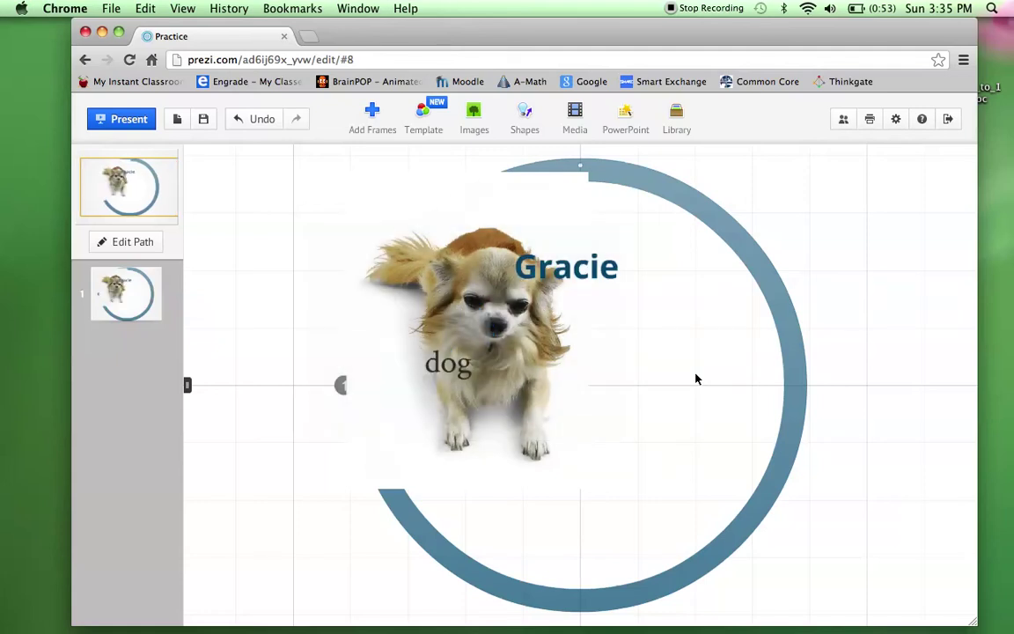
Move the chihuahua photo to the circle's right side and shrink it to about half size.
left_click_drag(511, 306, 647, 376)
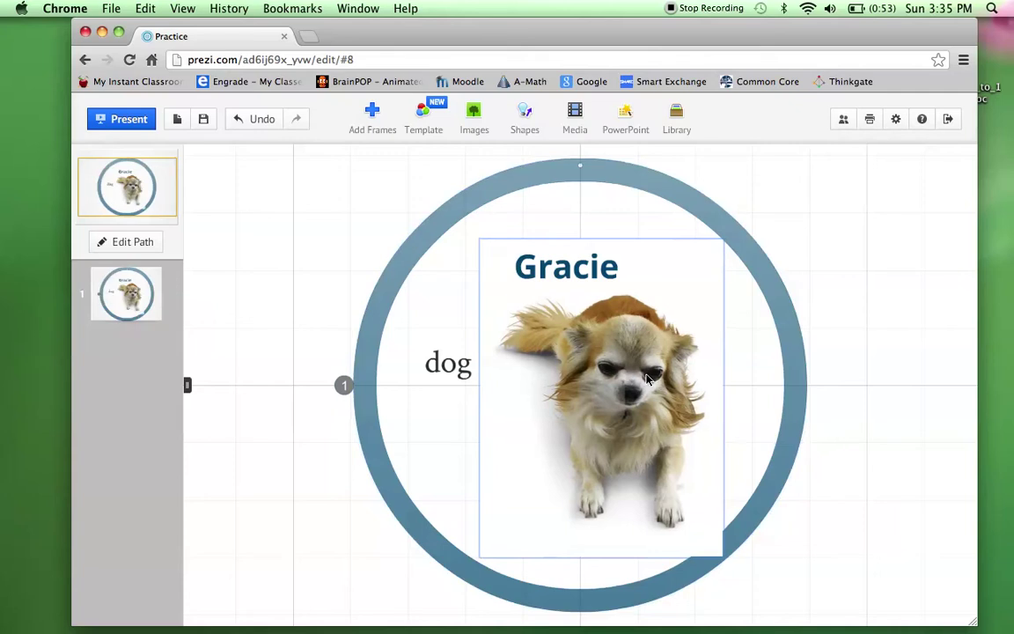
left_click(619, 431)
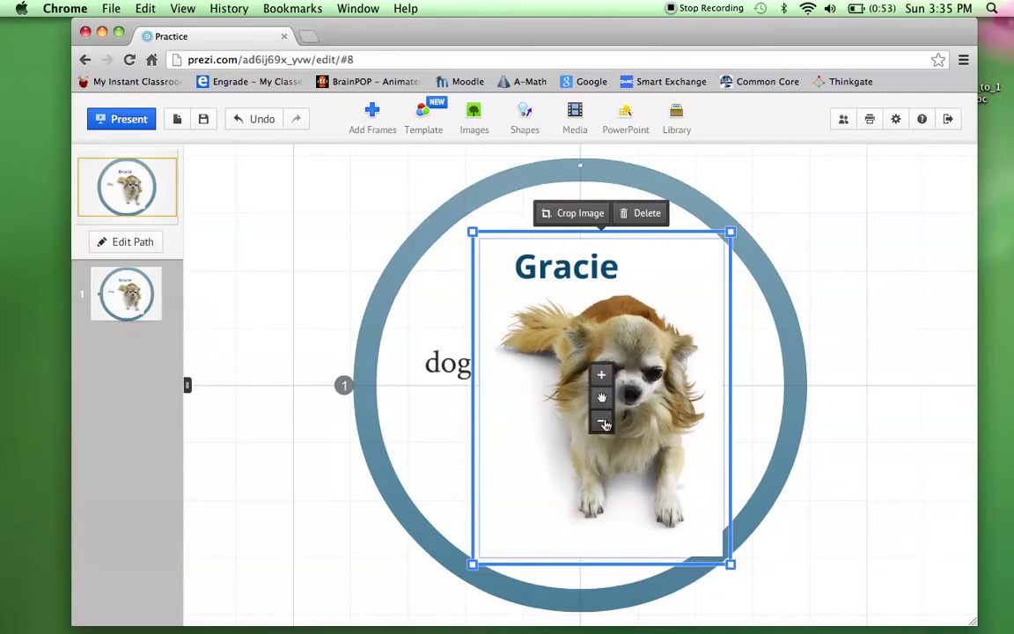
left_click(602, 422)
left_click(600, 374)
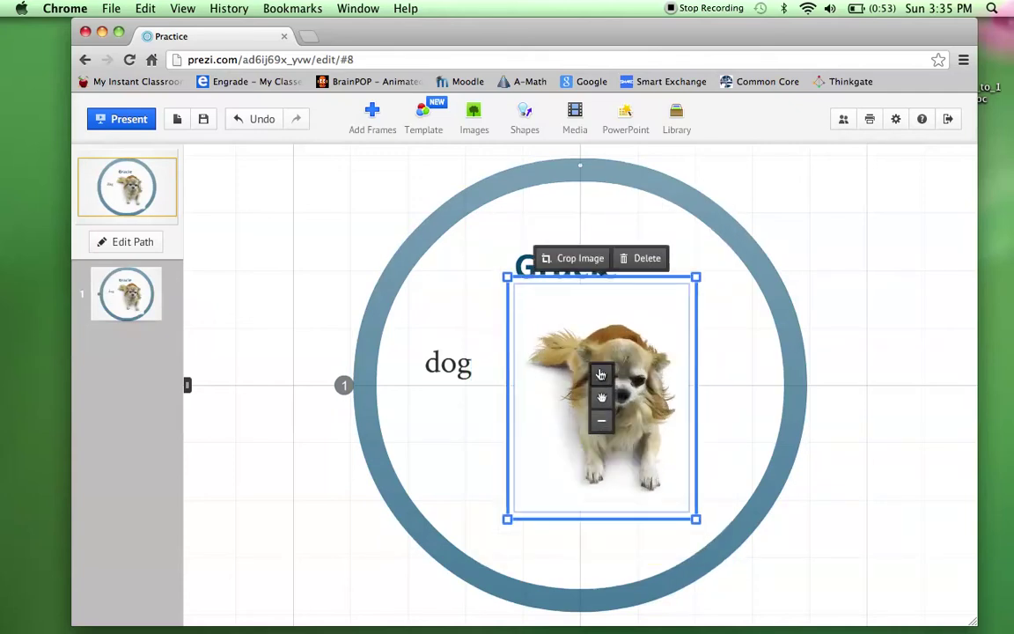
left_click(601, 420)
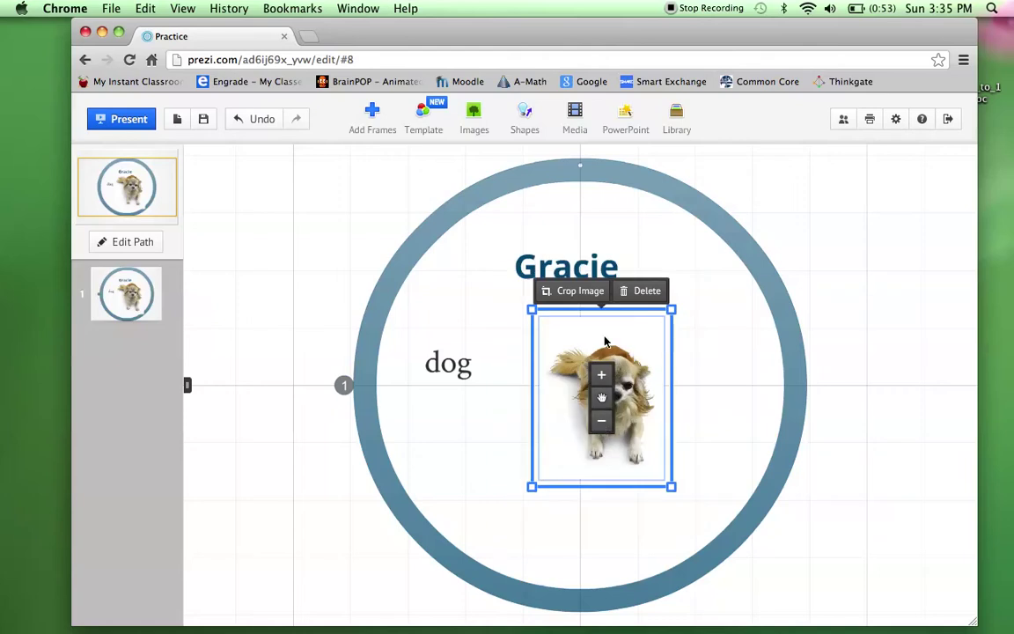
Crop the bottom off the chihuahua photo and fine-tune its size beside 'dog'.
left_click(581, 291)
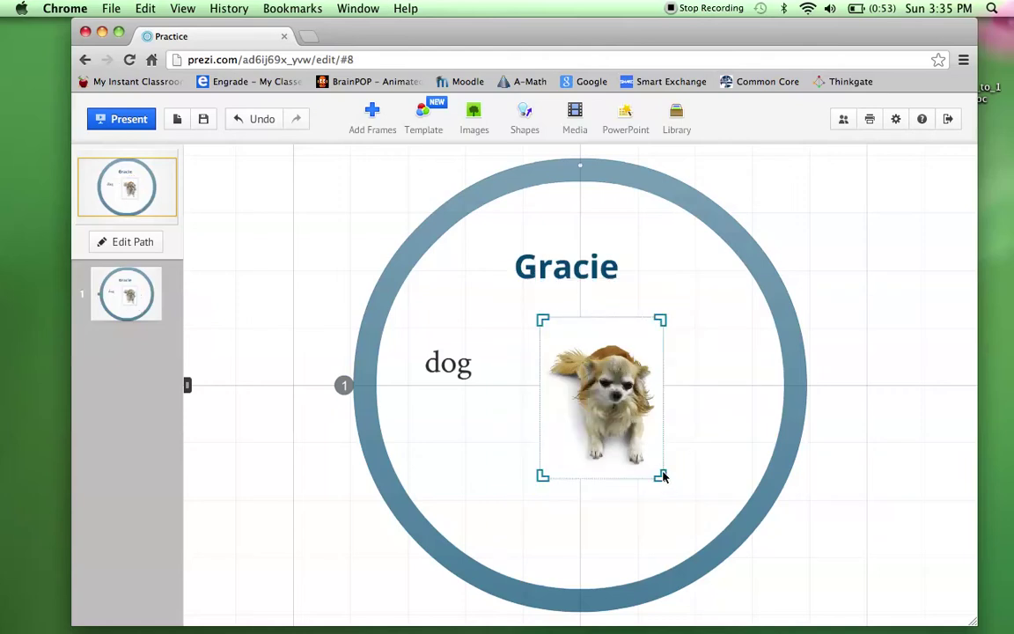
left_click_drag(665, 480, 666, 421)
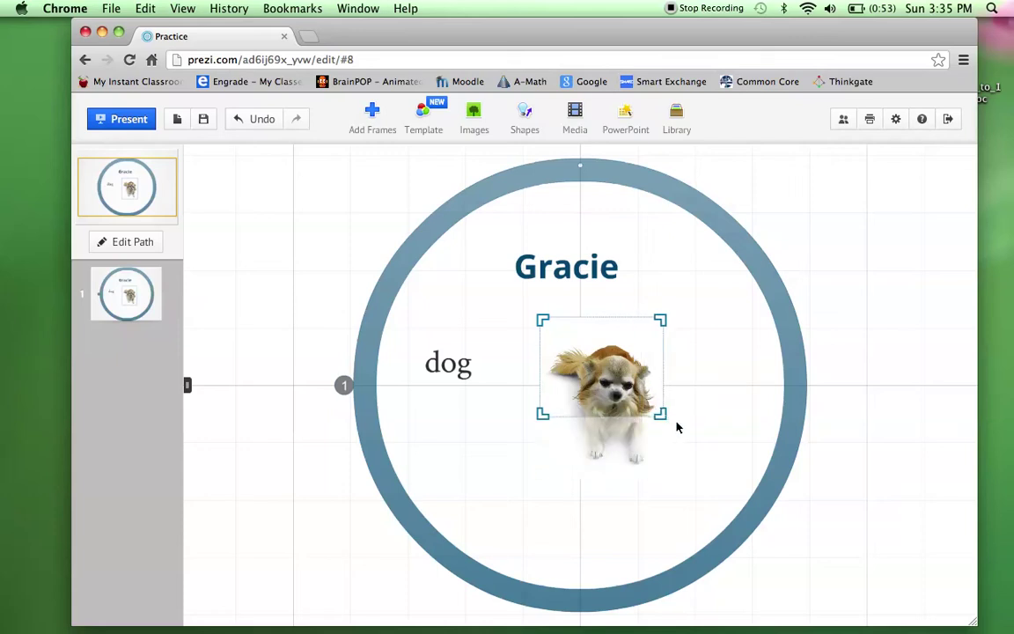
left_click(693, 437)
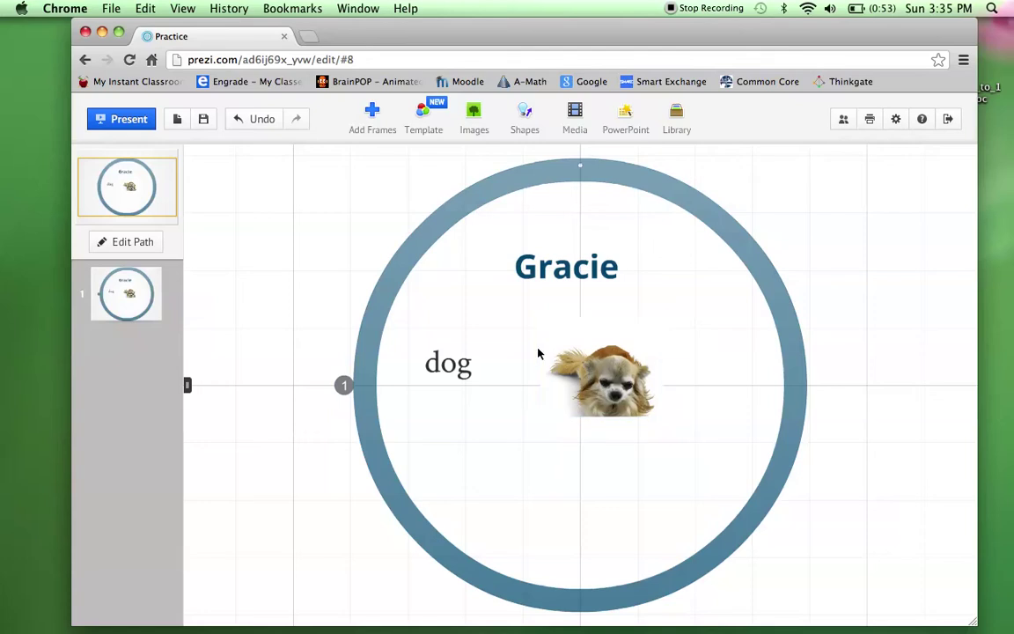
left_click(585, 366)
left_click(601, 343)
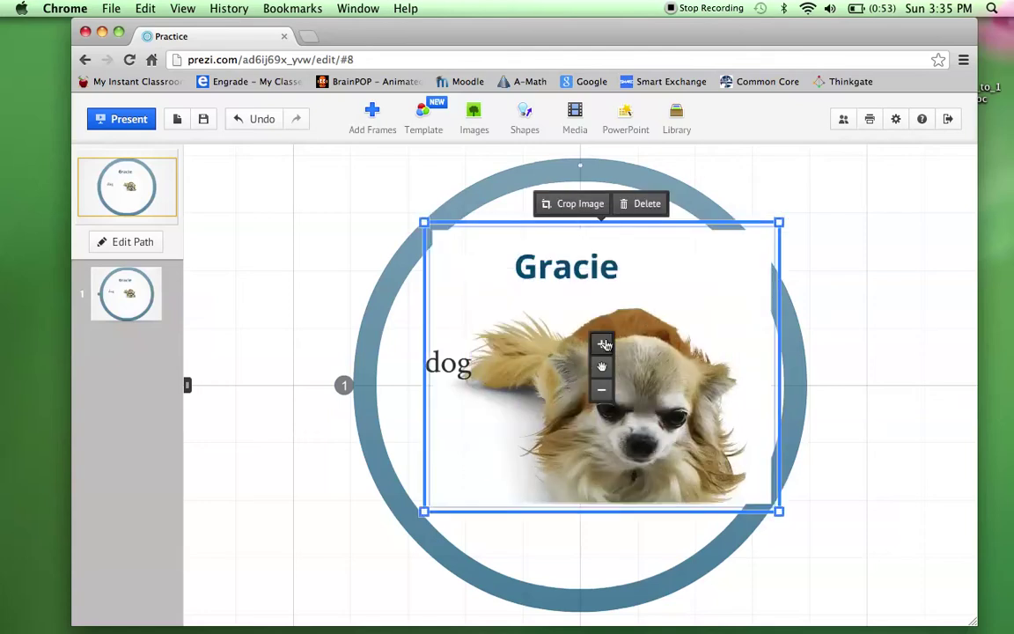
left_click(601, 389)
left_click(590, 504)
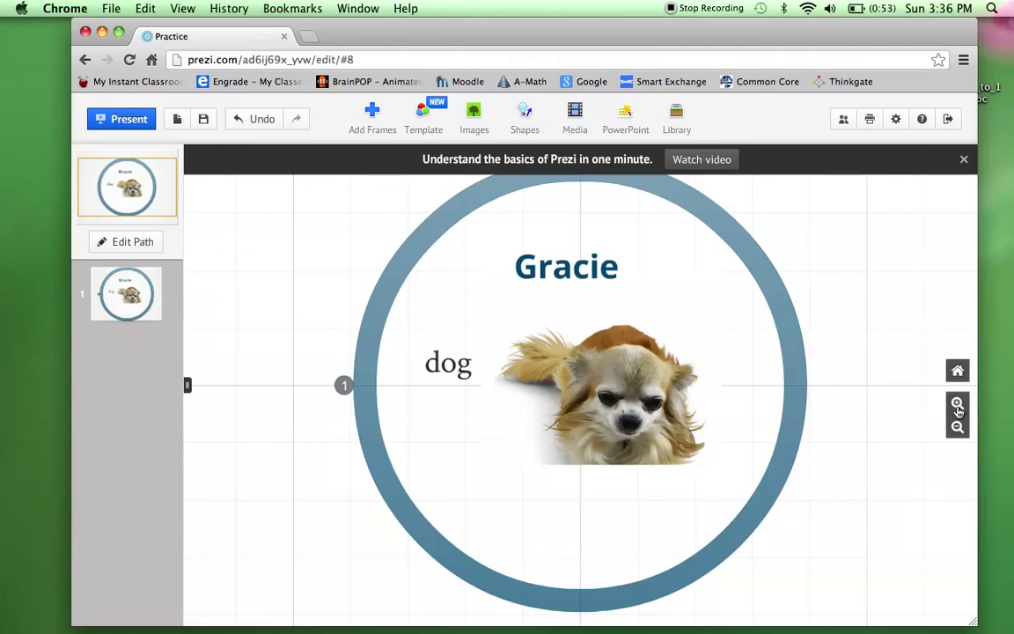
Zoom the canvas out three steps and start a text box on empty canvas.
left_click(957, 429)
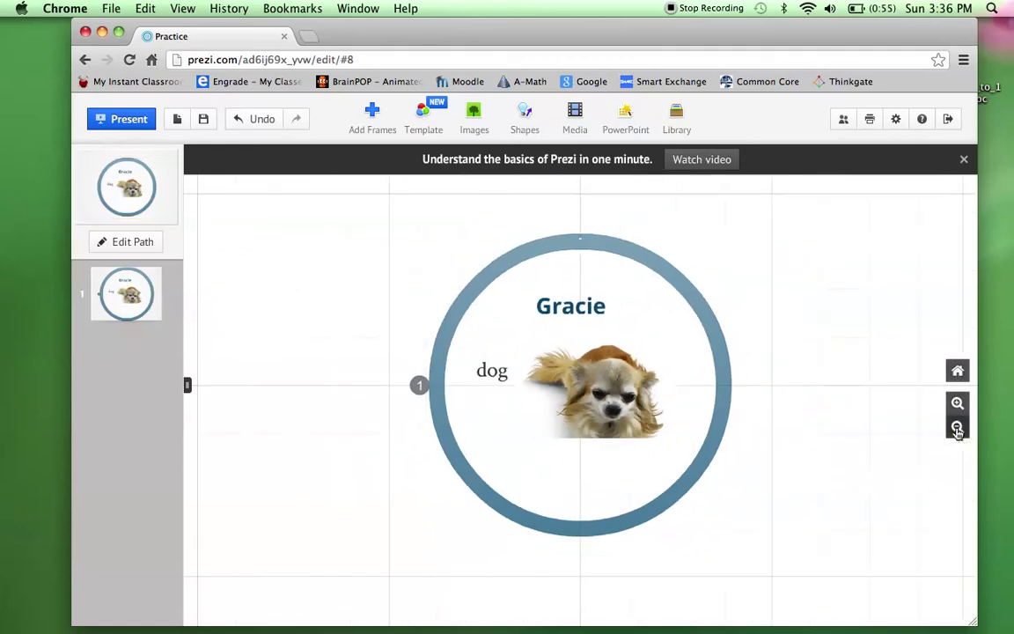
left_click(957, 429)
left_click(956, 429)
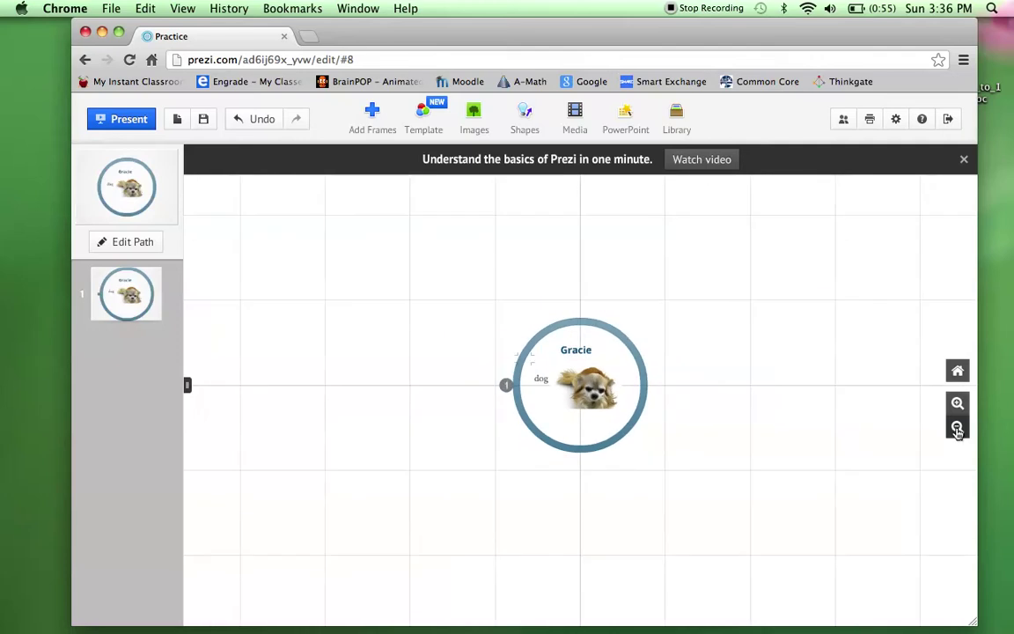
left_click(723, 313)
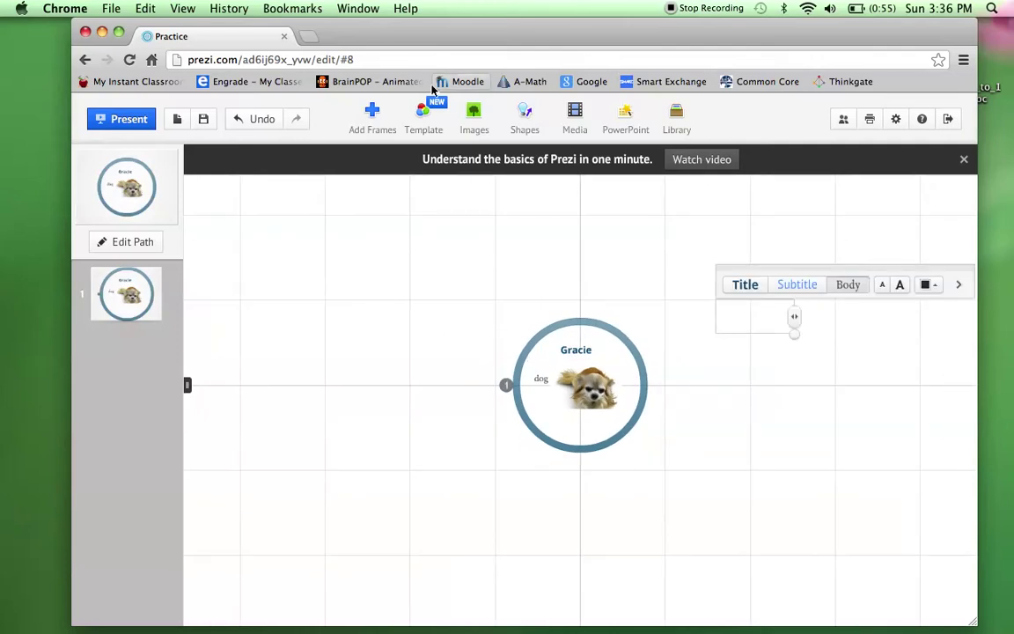
Draw a large circle frame to the left of the Gracie frame.
left_click(372, 115)
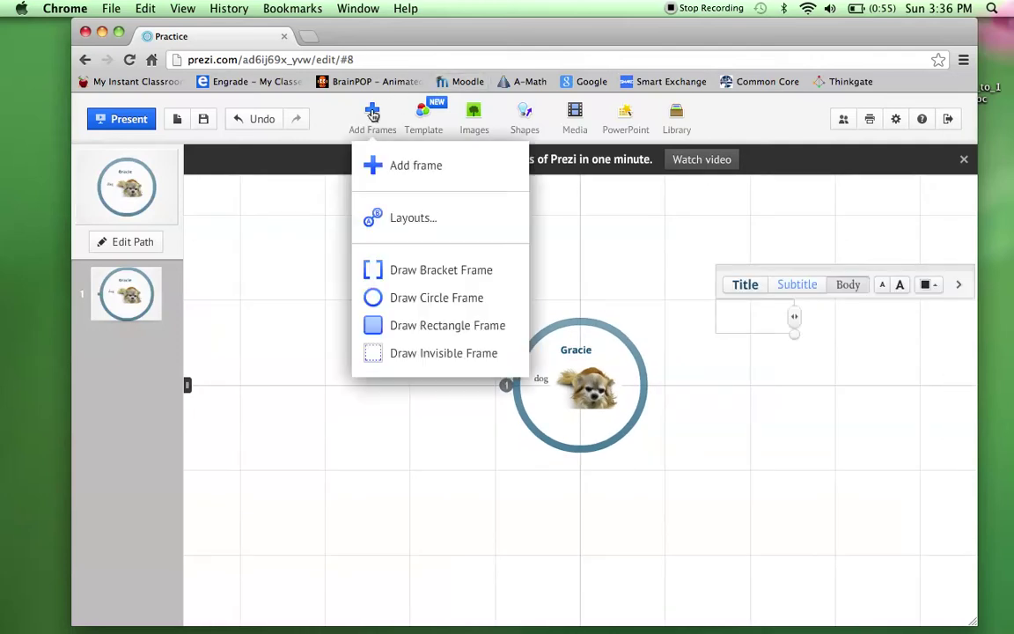
left_click(389, 302)
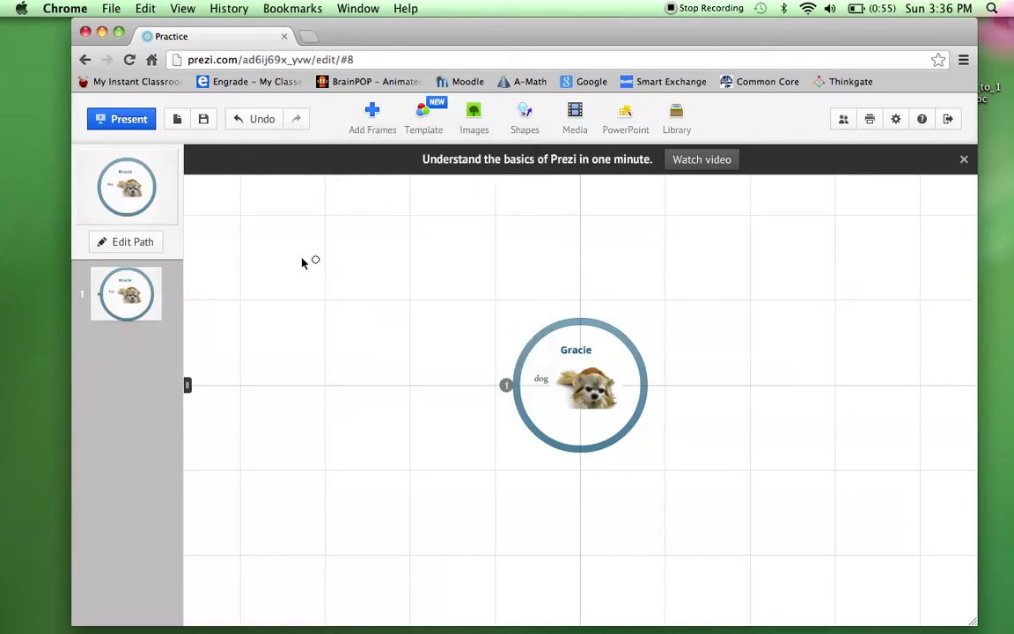
left_click_drag(325, 282, 440, 369)
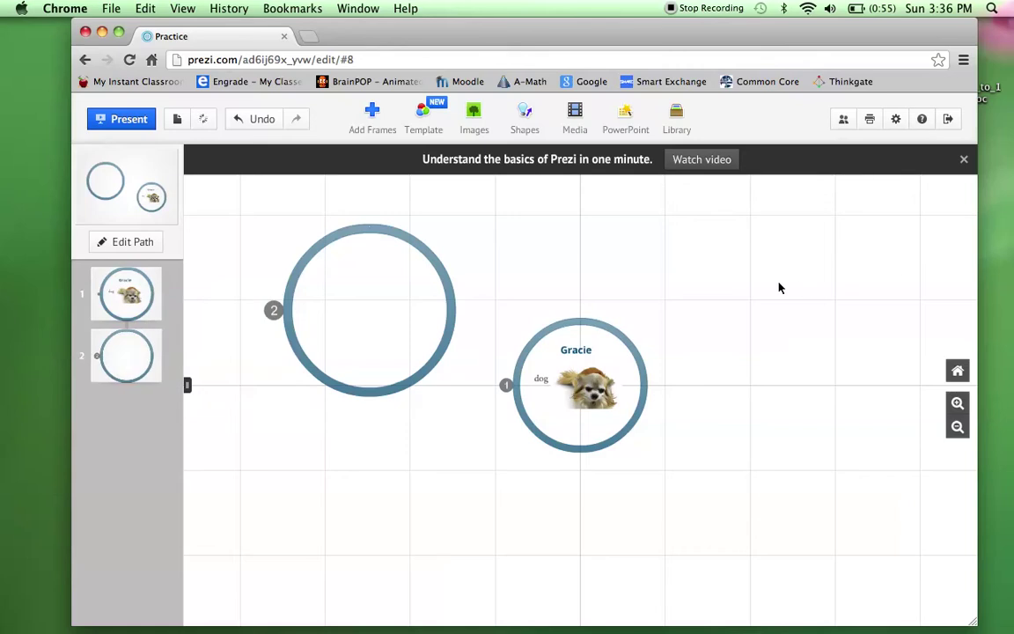
left_click_drag(761, 286, 731, 301)
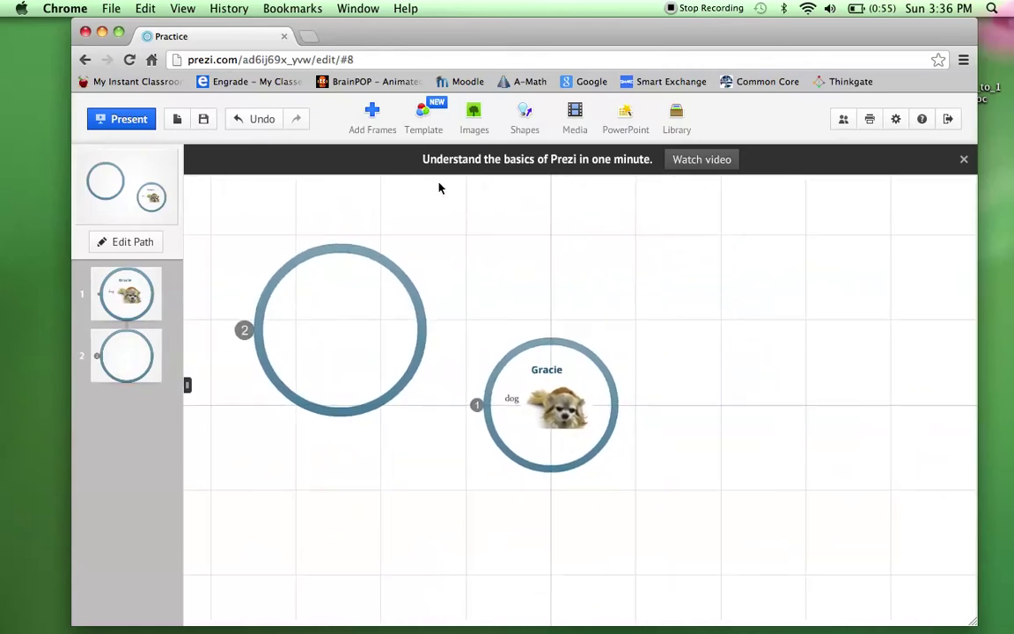
Draw a third circle frame right of Gracie and shift it up and left.
left_click(372, 115)
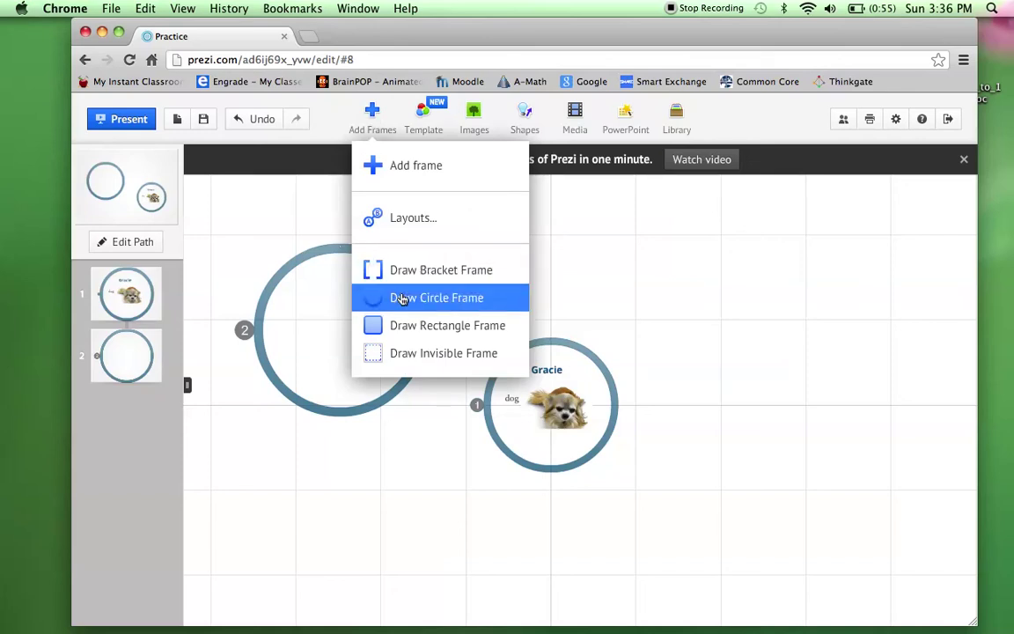
left_click(370, 296)
left_click_drag(742, 306, 874, 431)
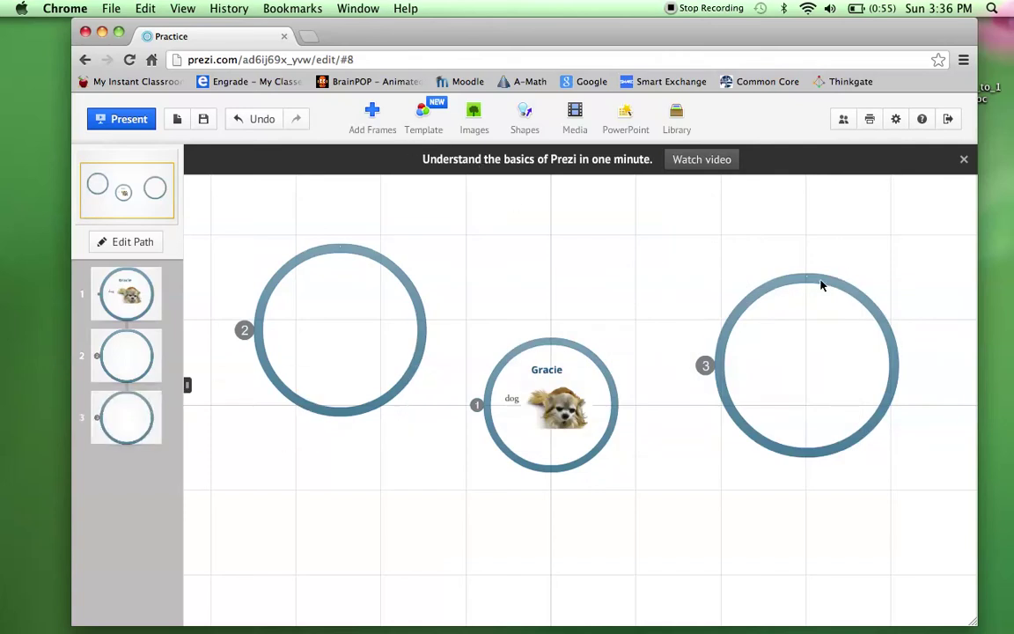
left_click_drag(815, 283, 788, 249)
left_click(682, 488)
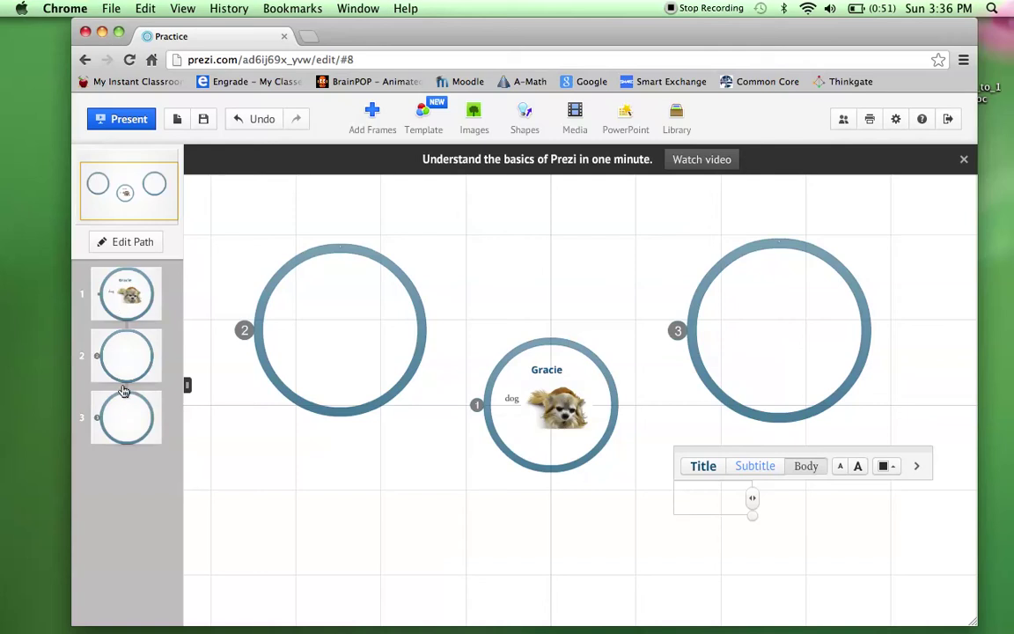
Type 'Family Pets' inside frame 2, enlarge it and colour it red.
left_click(326, 306)
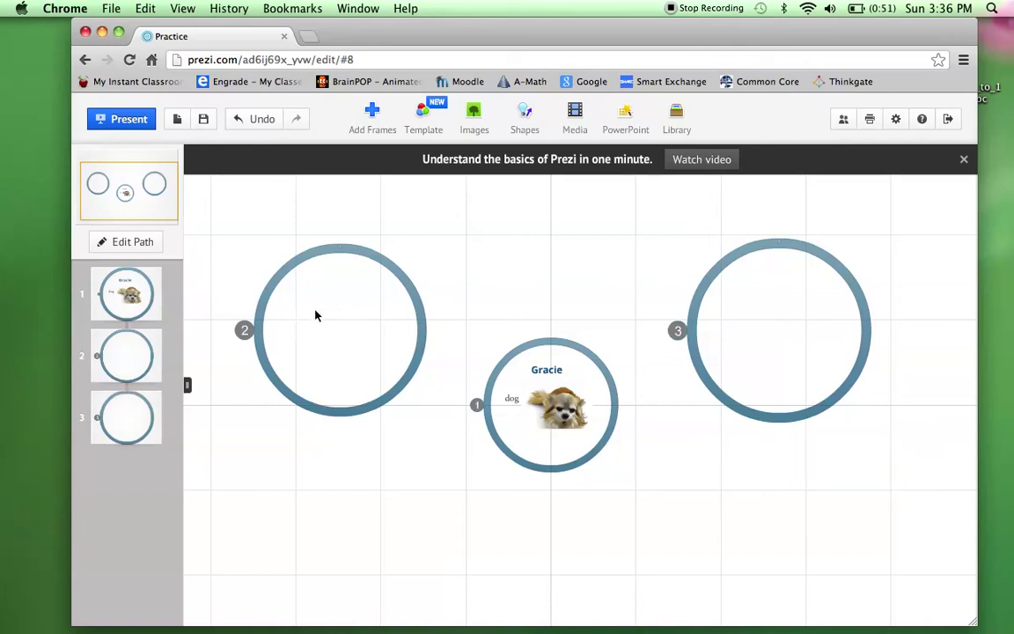
left_click(138, 362)
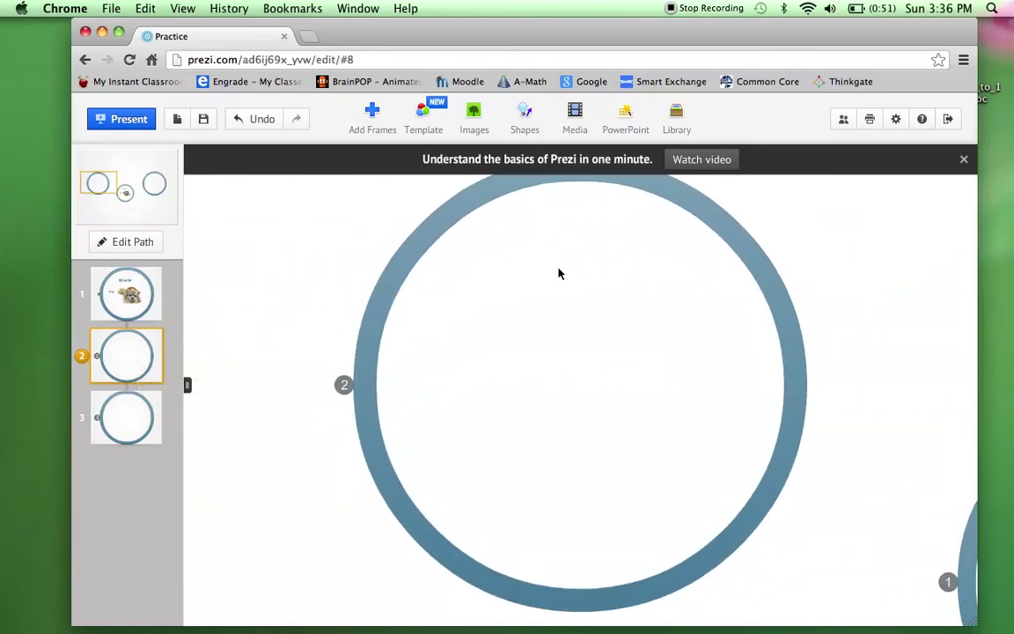
double_click(558, 274)
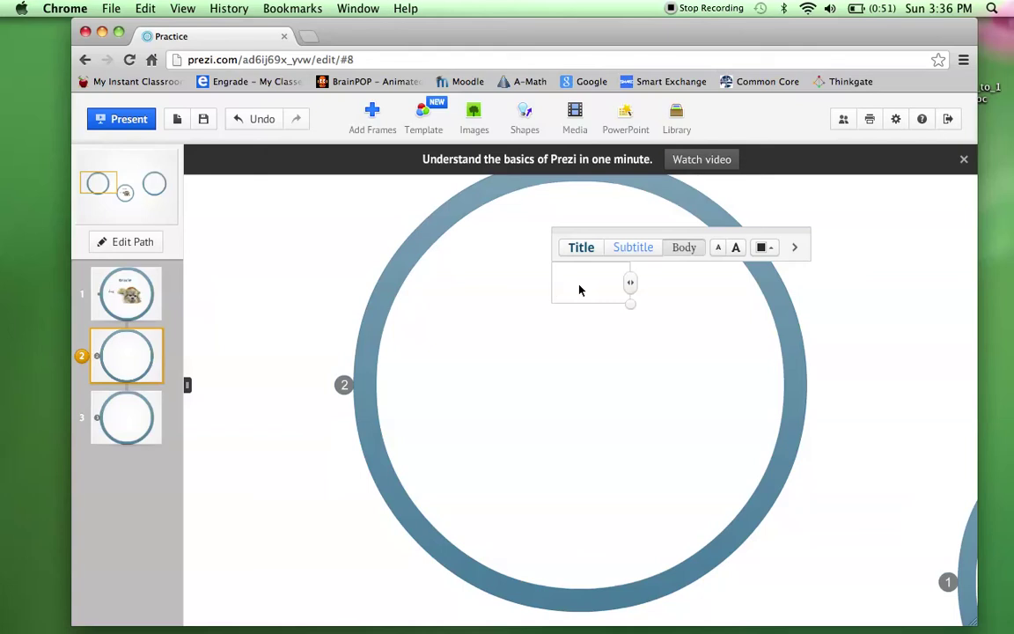
type("Family Pets")
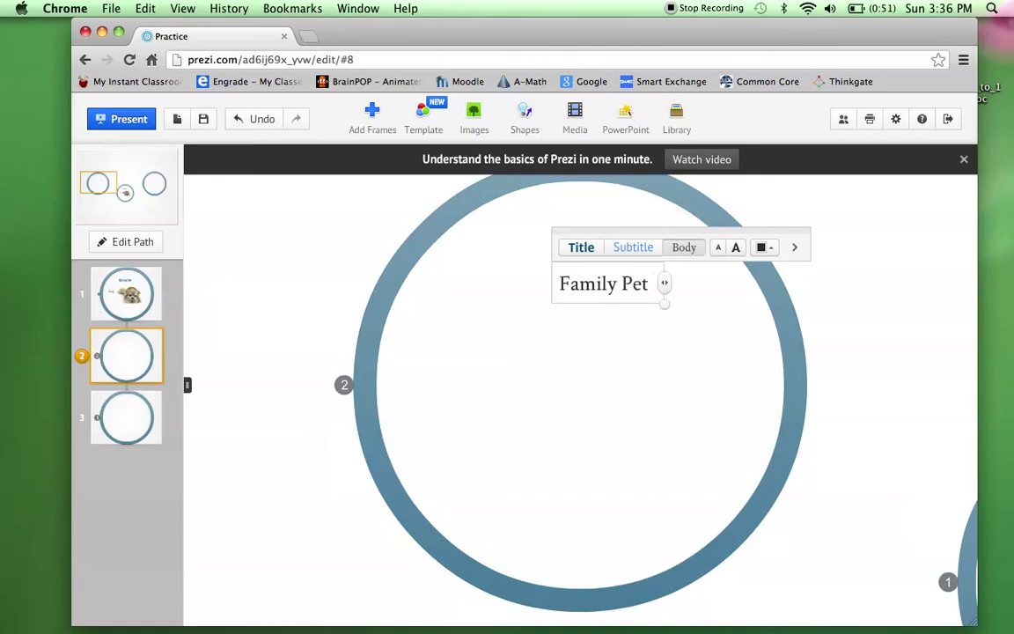
left_click(738, 250)
left_click(764, 249)
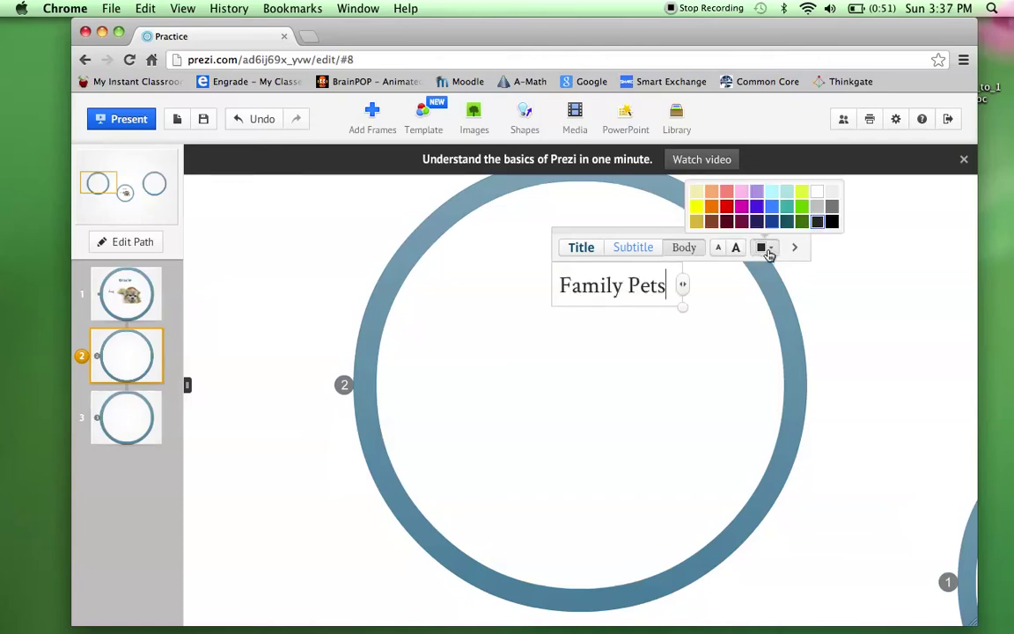
left_click(726, 206)
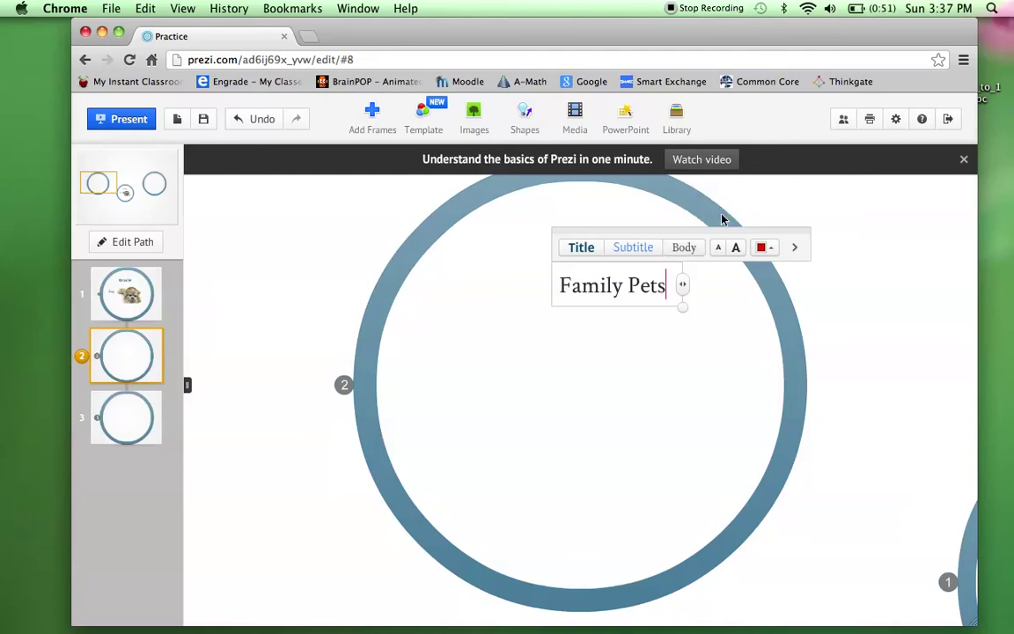
Retype the 'Family Pets' title, then scale it up and position it near the circle's top.
left_click_drag(671, 280, 508, 257)
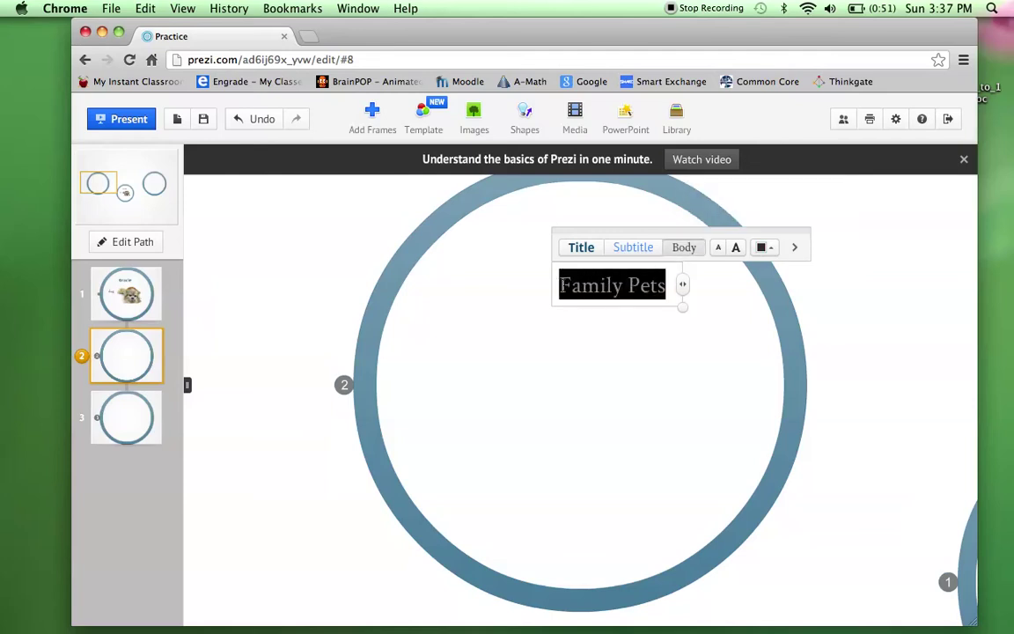
type("Family Pets")
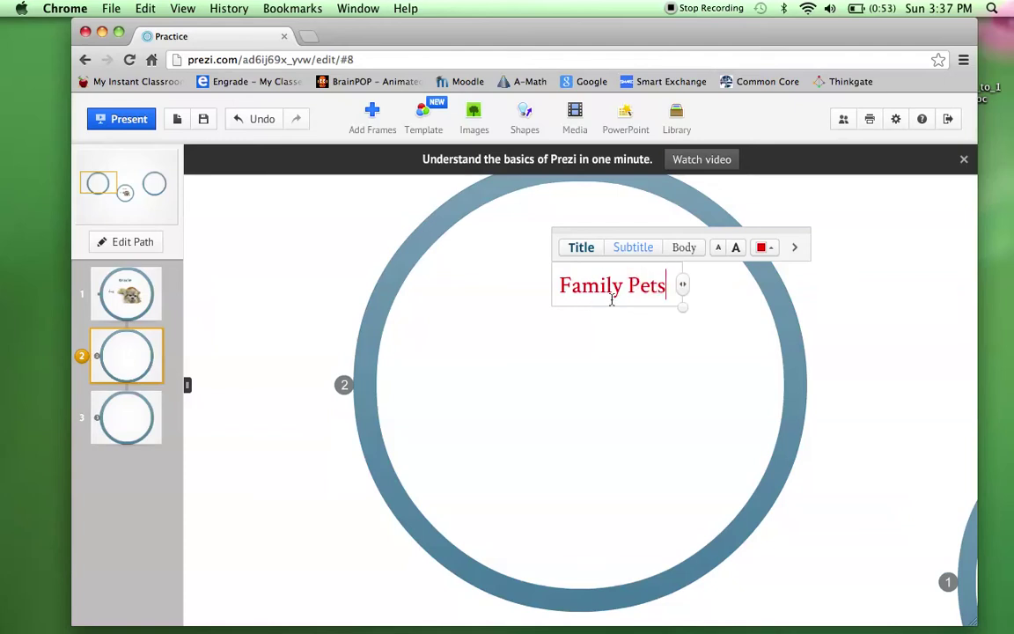
left_click(664, 330)
left_click_drag(647, 290, 579, 287)
left_click(547, 261)
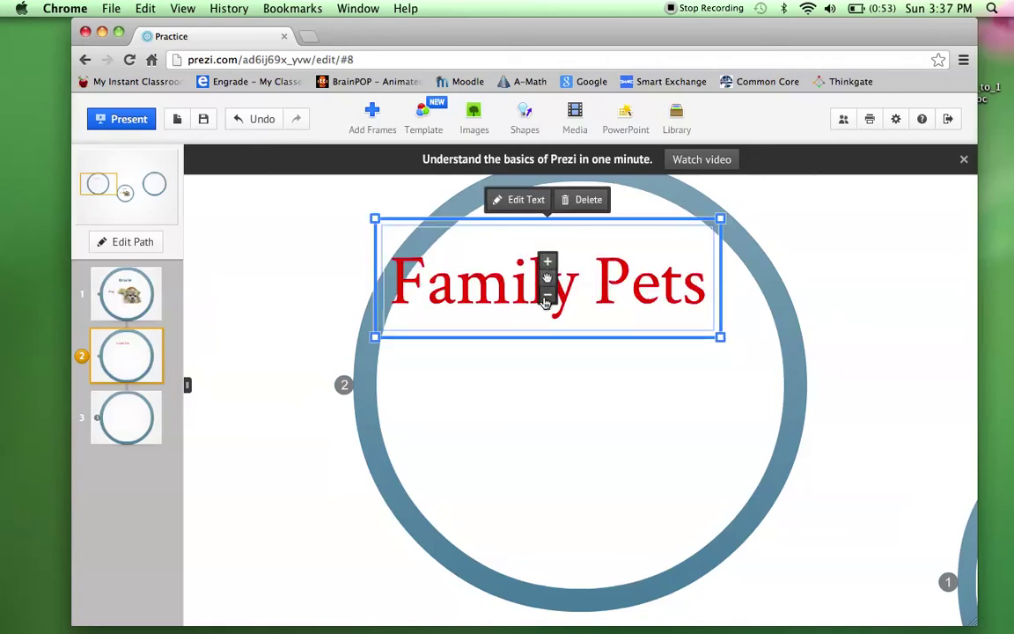
left_click(547, 294)
left_click_drag(593, 270, 612, 268)
Add a black 'dog' label on the circle's left and a 'cat' label on the right.
left_click(580, 389)
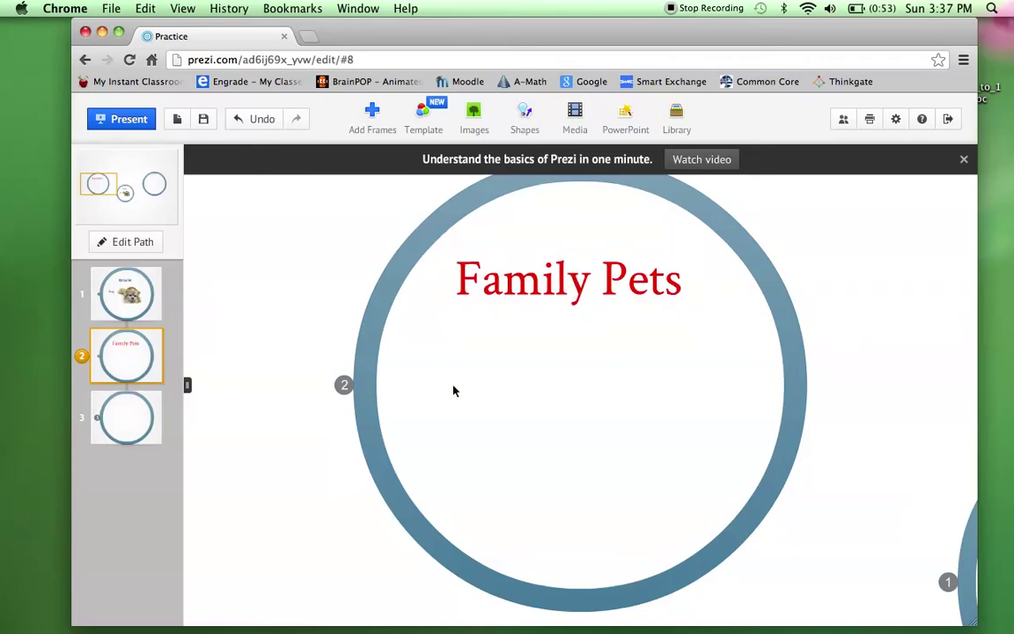
left_click(421, 385)
type("dog")
double_click(631, 369)
type("car")
key("BackSpace")
type("t")
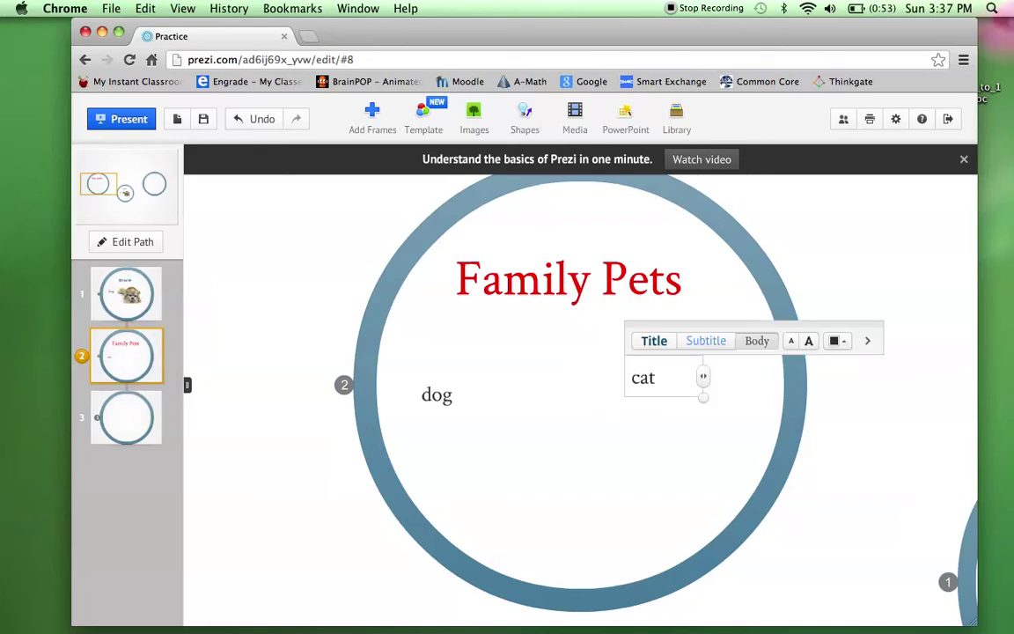
Retype the cat label in purple.
left_click(841, 341)
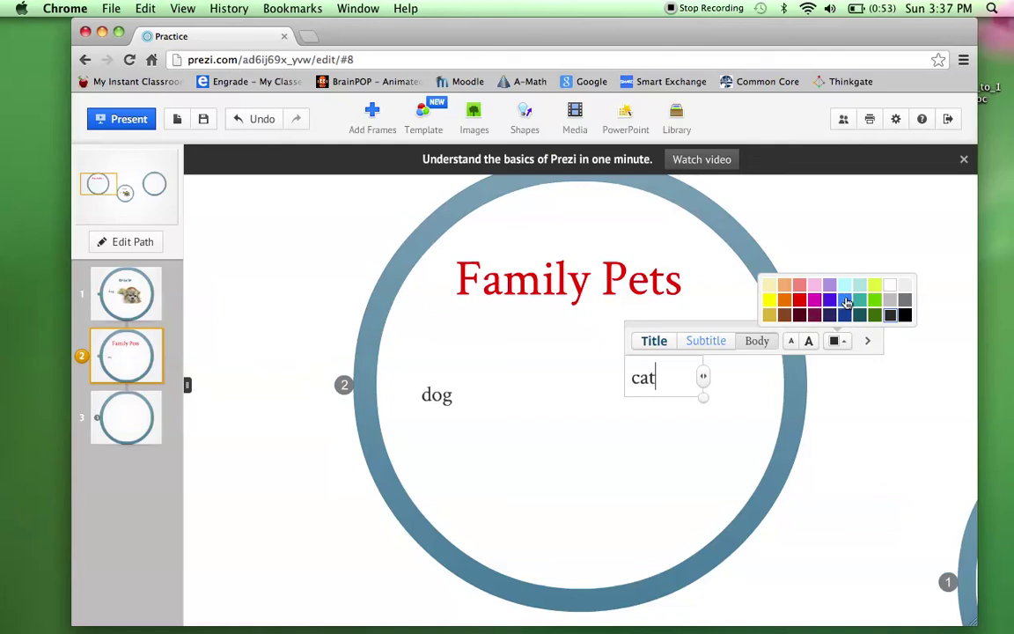
left_click(844, 301)
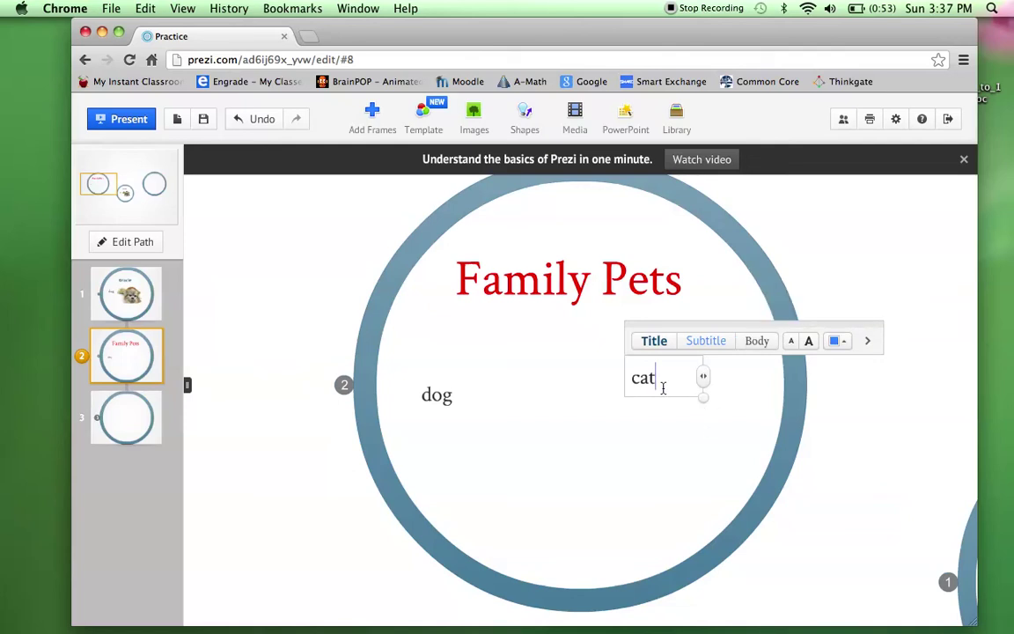
key("BackSpace")
key("BackSpace")
key("BackSpace")
type("cat")
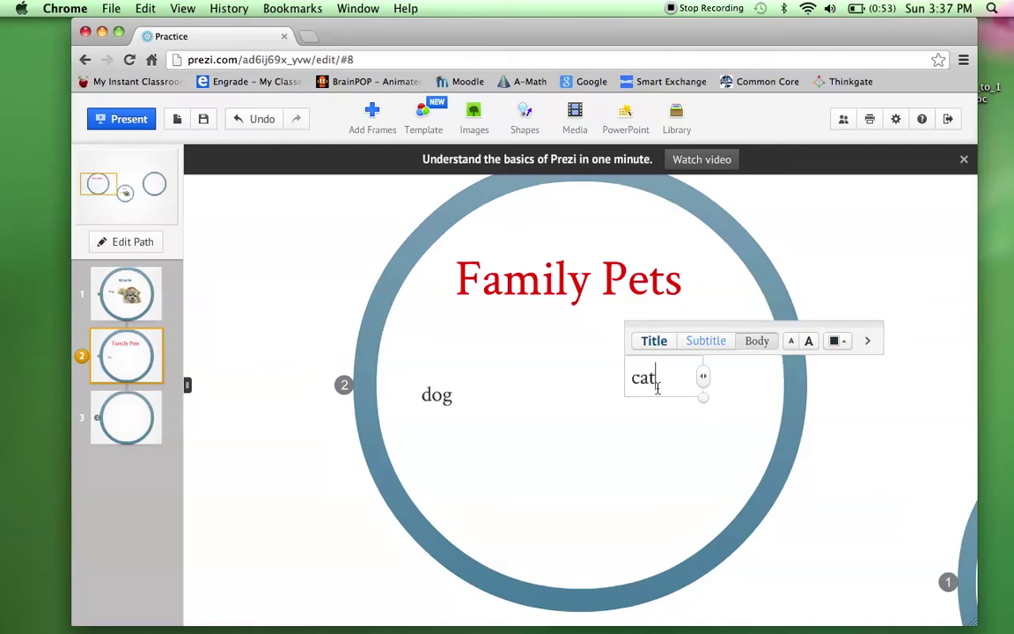
key("BackSpace")
key("BackSpace")
key("BackSpace")
left_click(842, 344)
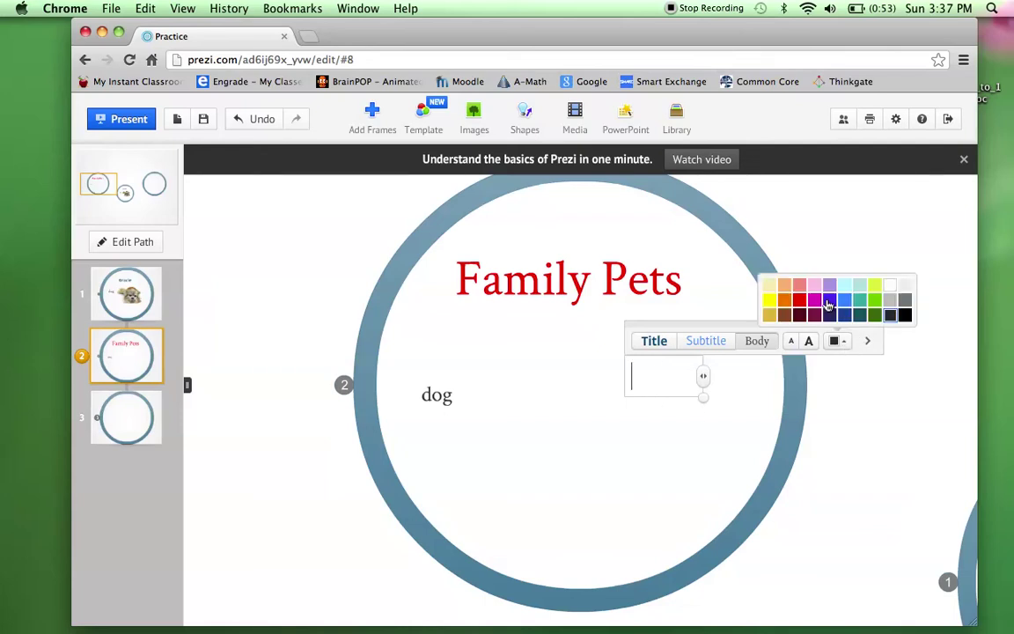
left_click(828, 304)
type("cat")
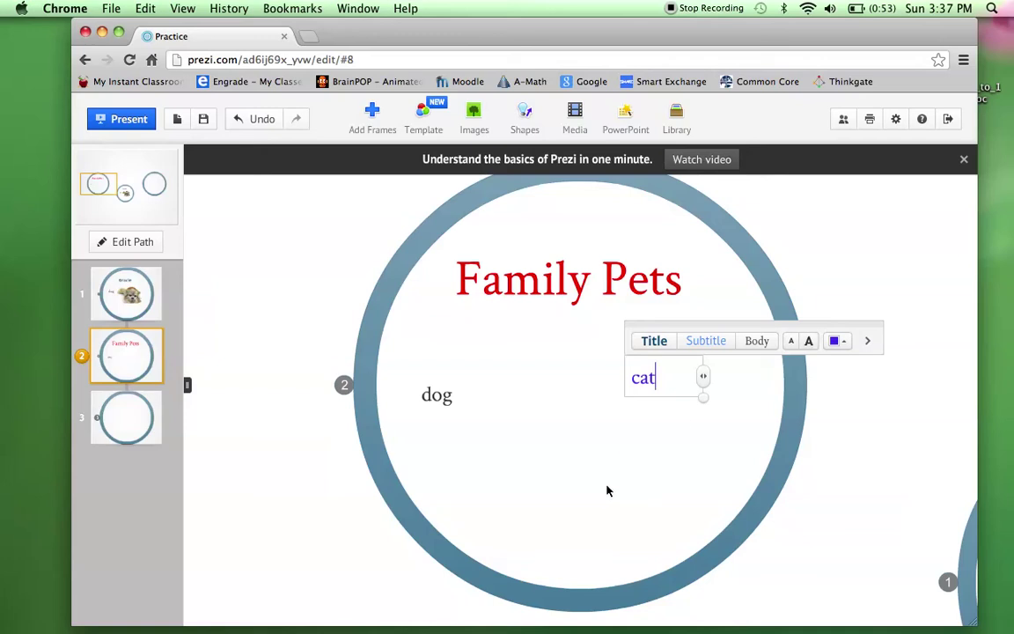
left_click(604, 495)
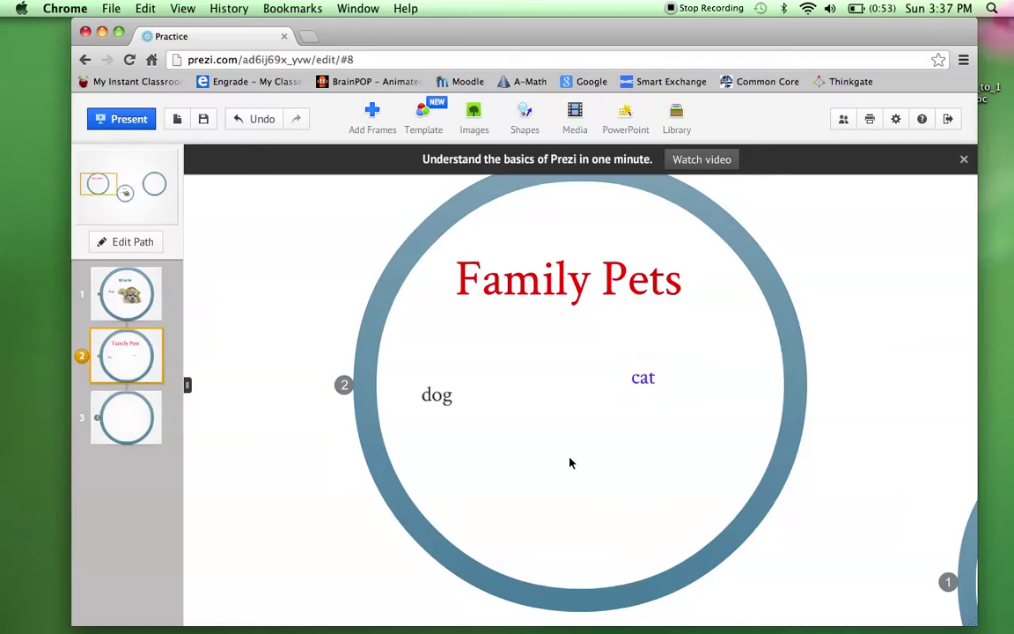
Add a green 'rabbit' label below cat.
left_click(567, 462)
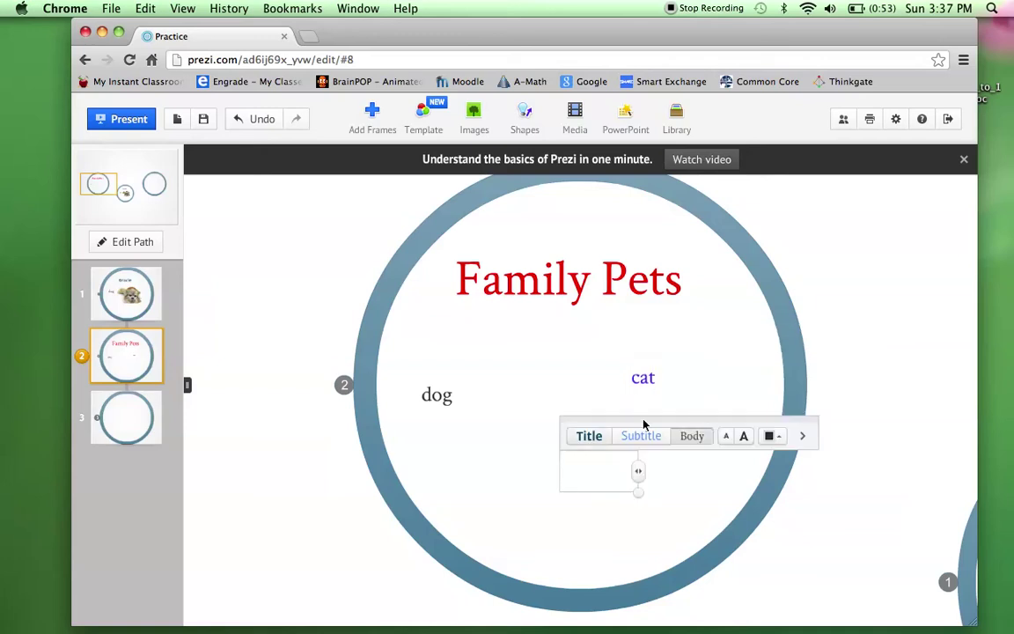
left_click(771, 436)
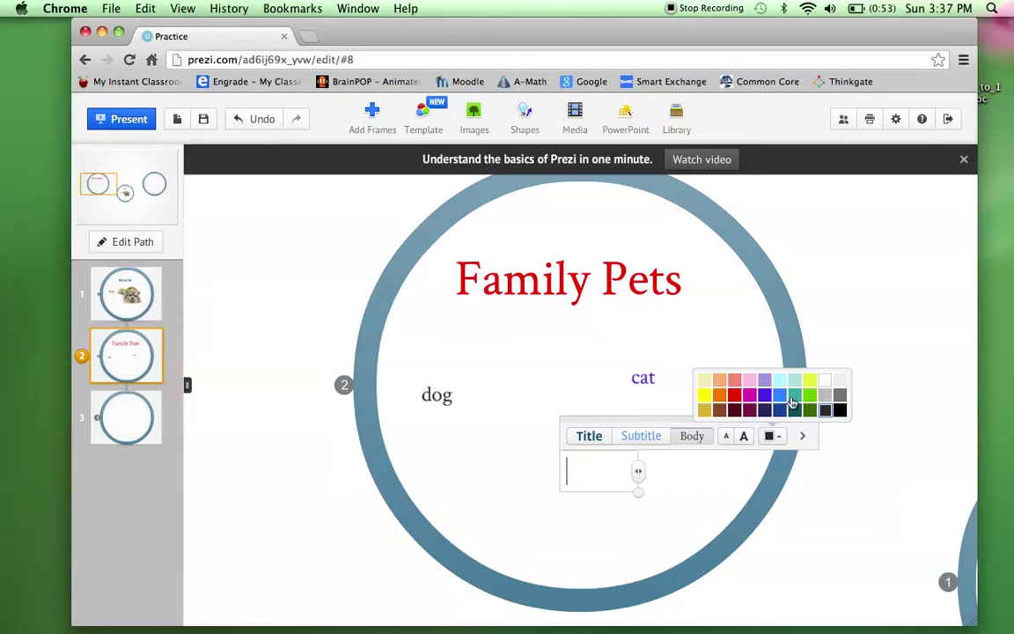
left_click(810, 394)
type("rabbit")
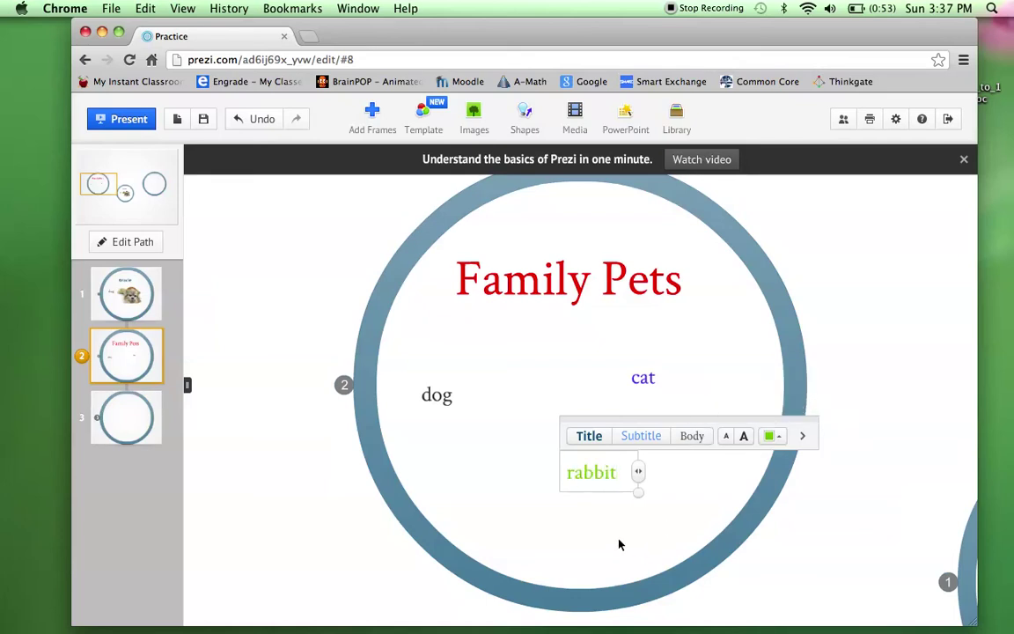
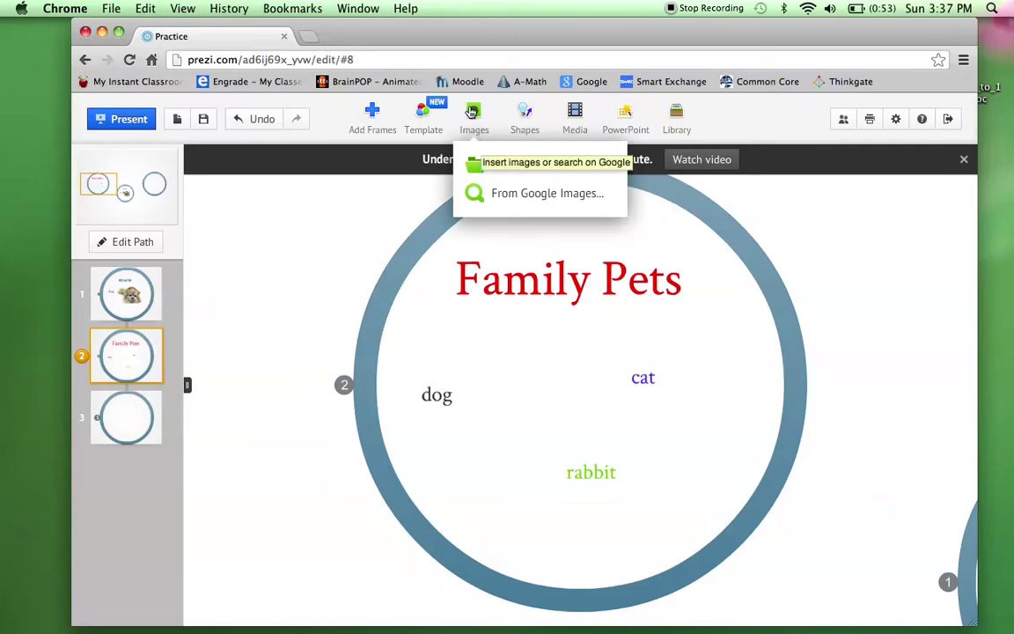
Search Google Images for 'cat' and insert the orange sitting cat photo.
left_click(508, 196)
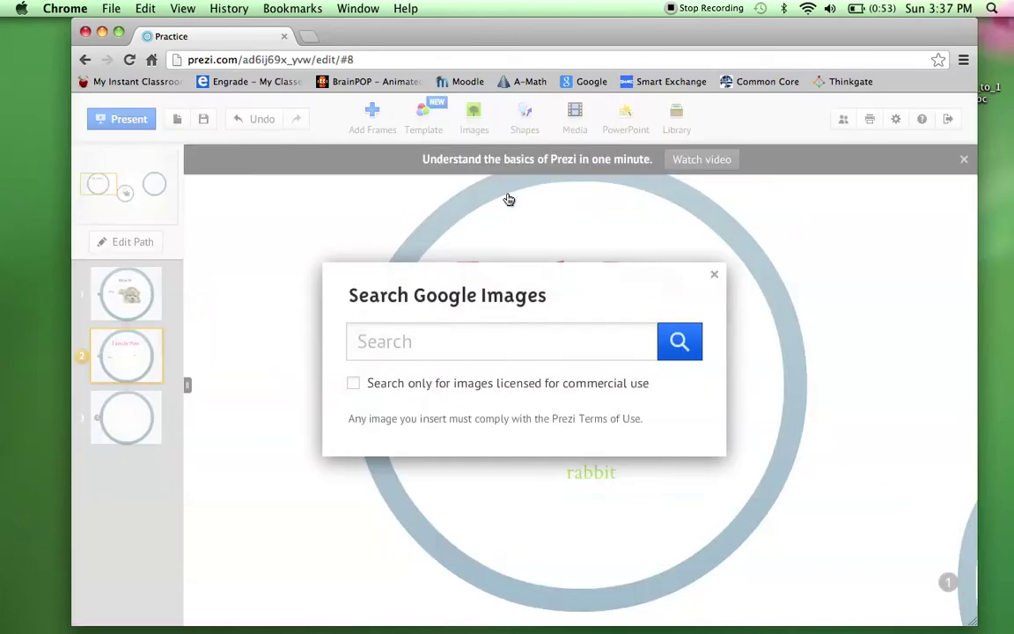
type("cat")
key("Return")
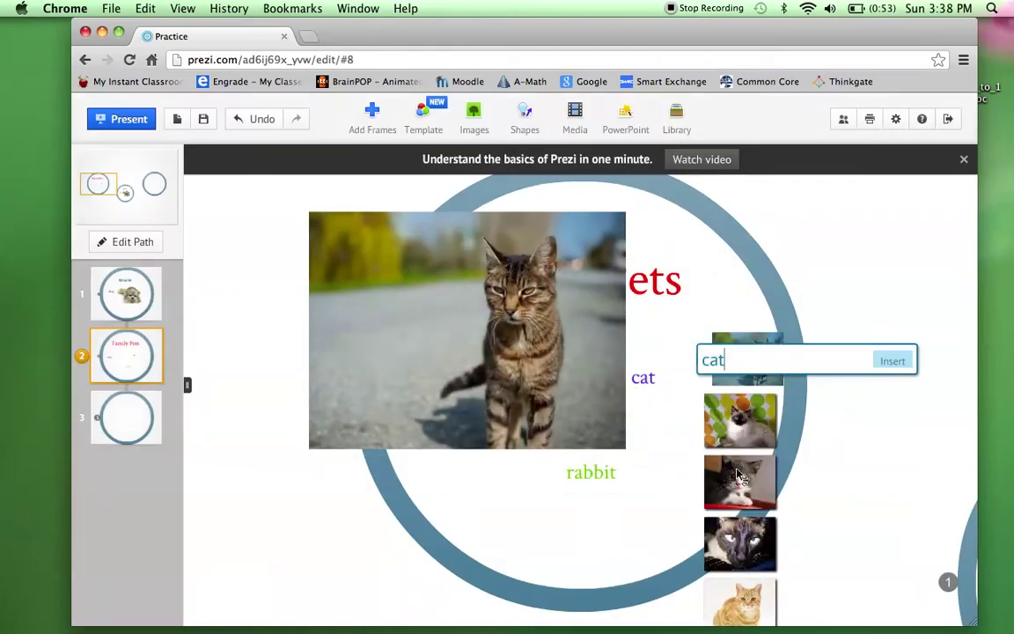
scroll(773, 475, "down", 2)
left_click(768, 386)
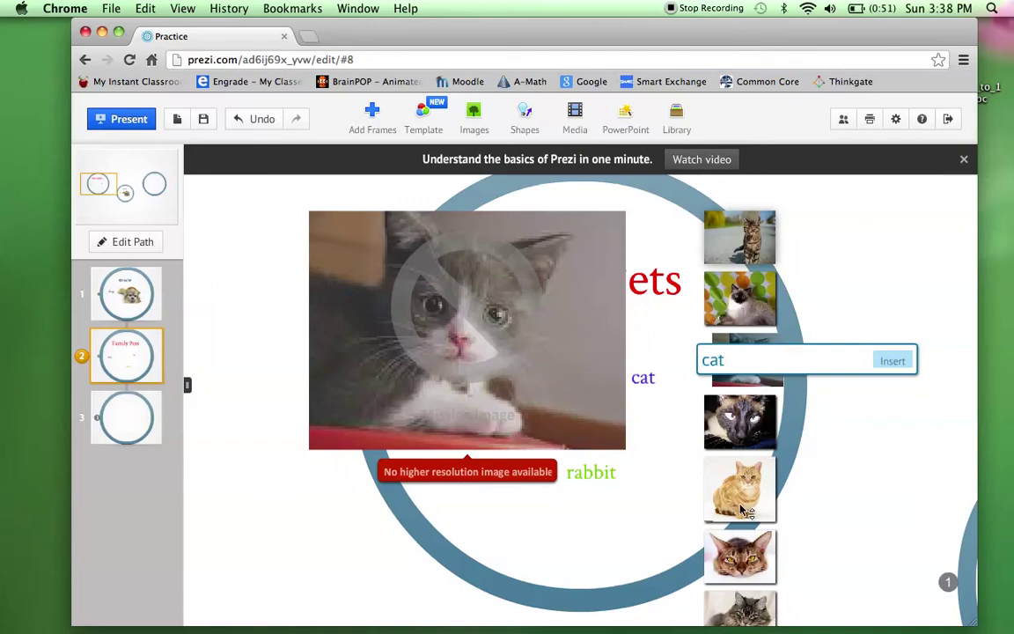
scroll(746, 439, "down", 2)
left_click(746, 431)
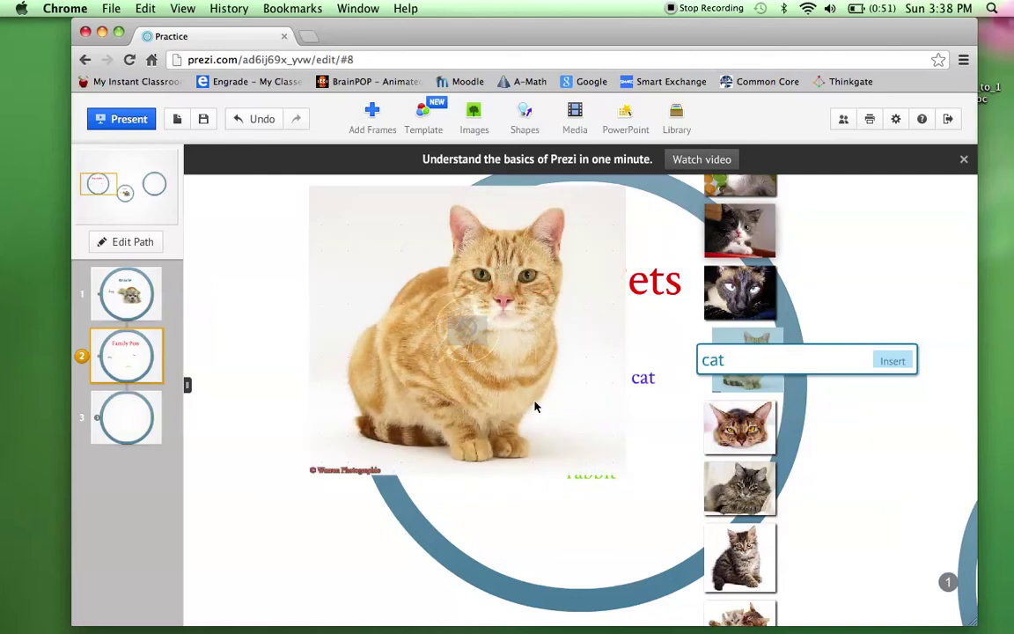
left_click(891, 363)
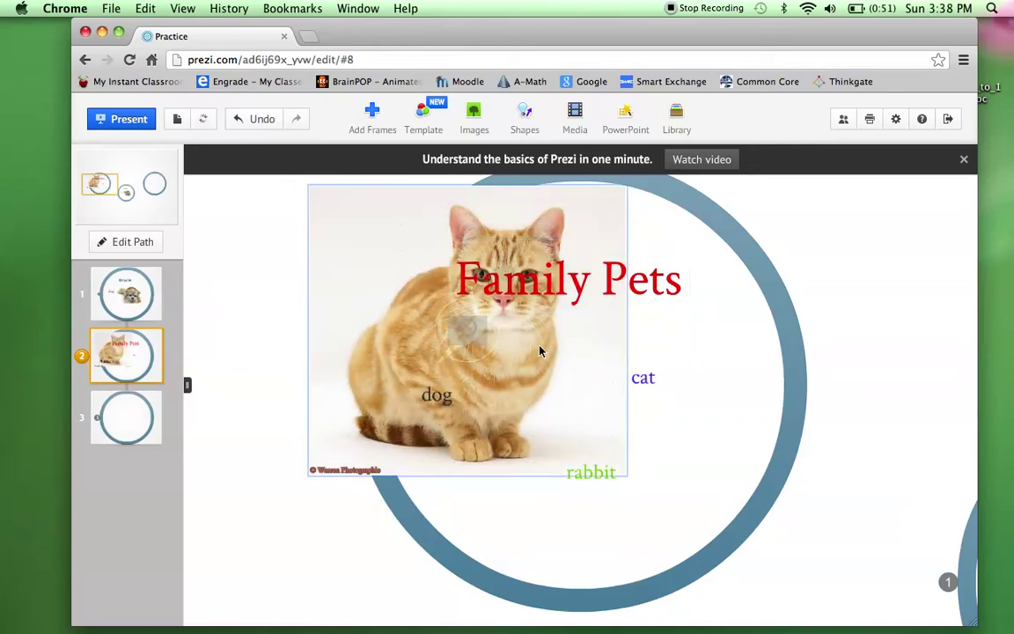
Shrink the cat photo and place it beside the word cat in Family Pets.
left_click(473, 359)
left_click(468, 355)
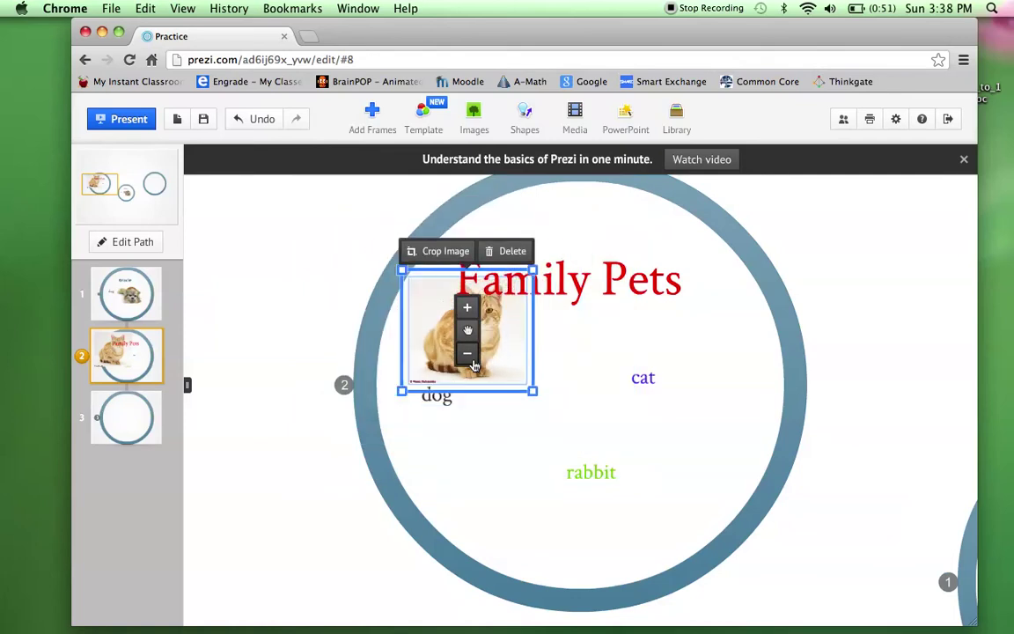
left_click(473, 363)
left_click_drag(507, 310, 704, 424)
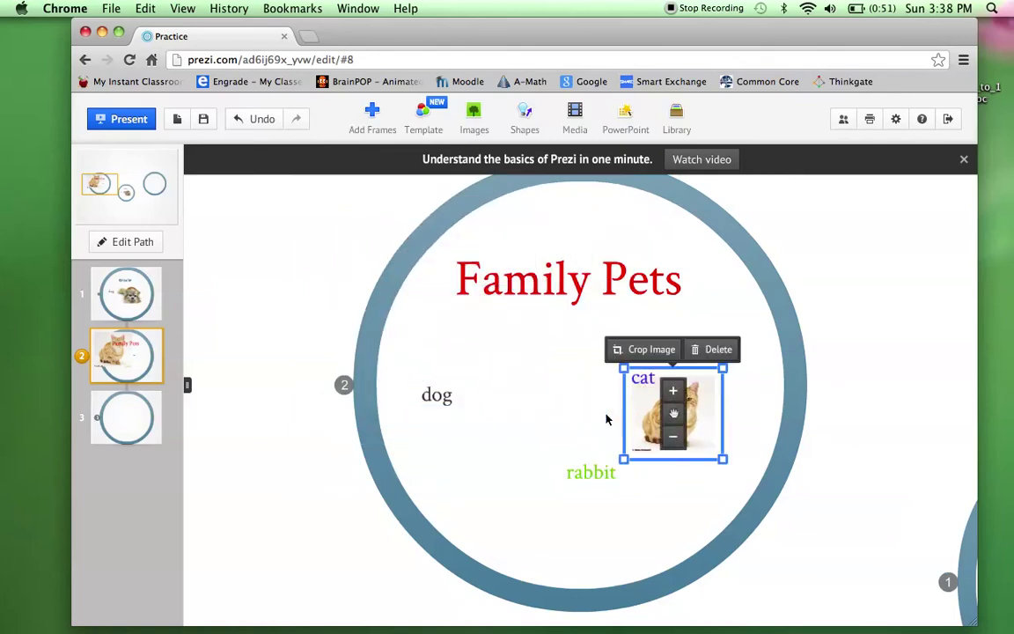
left_click(579, 420)
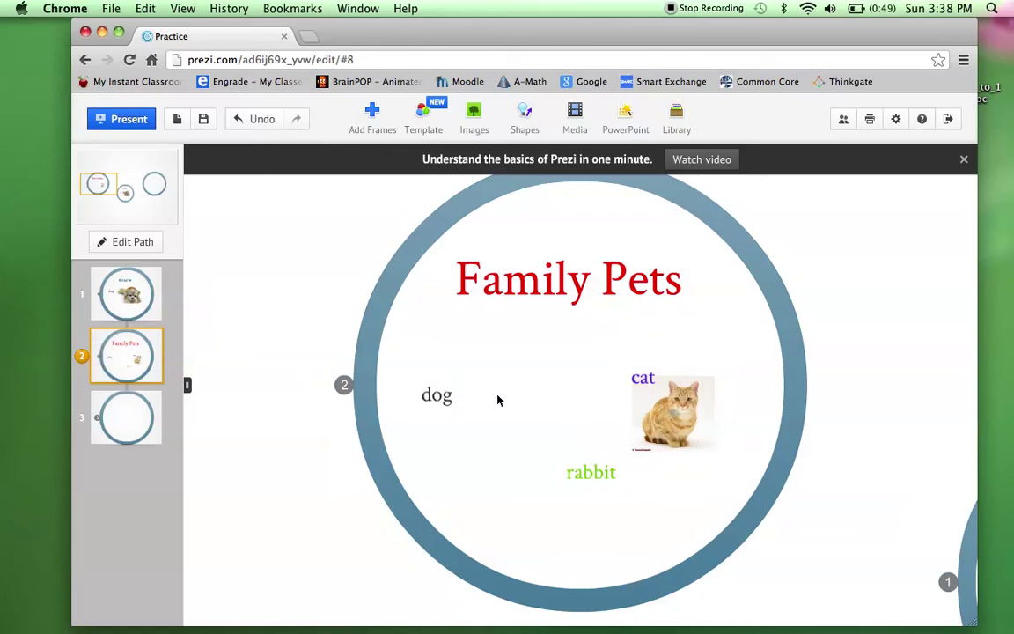
Run a Google Images search for 'dog'.
left_click(477, 119)
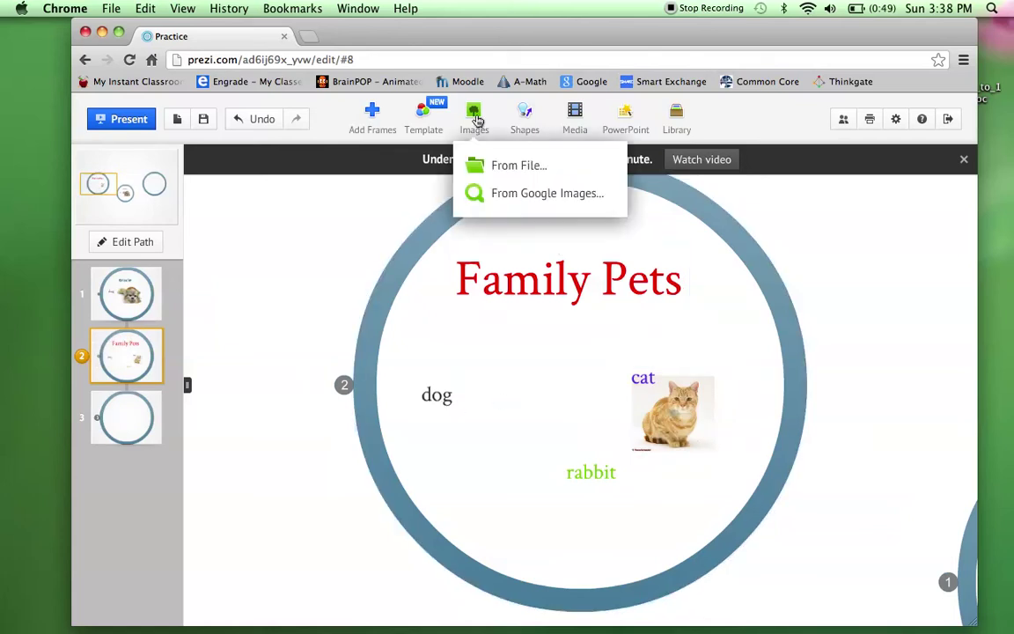
left_click(496, 195)
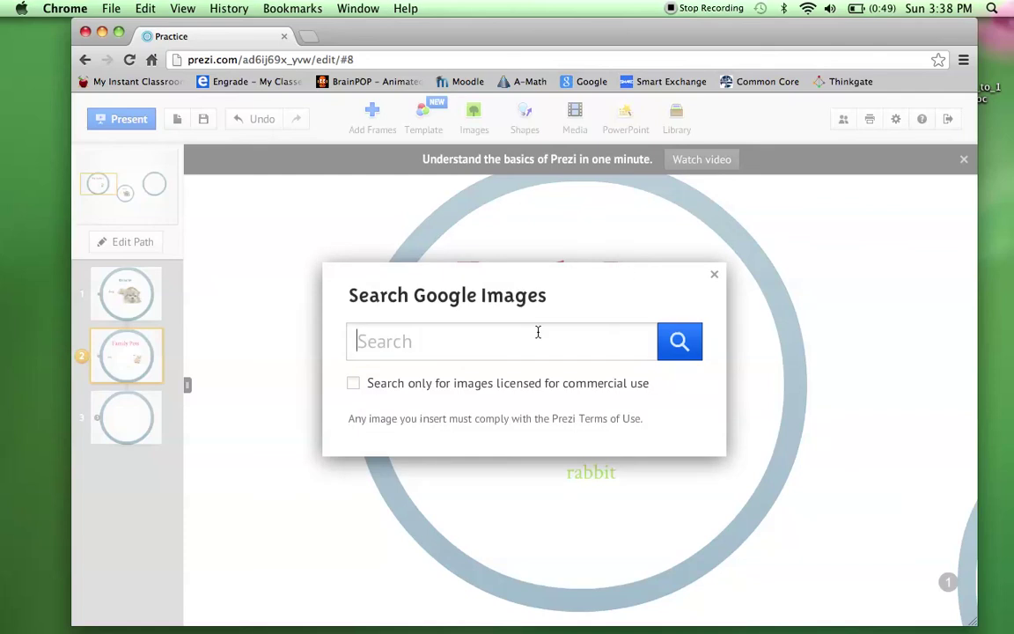
type("dgo")
key("BackSpace")
type("og")
key("Return")
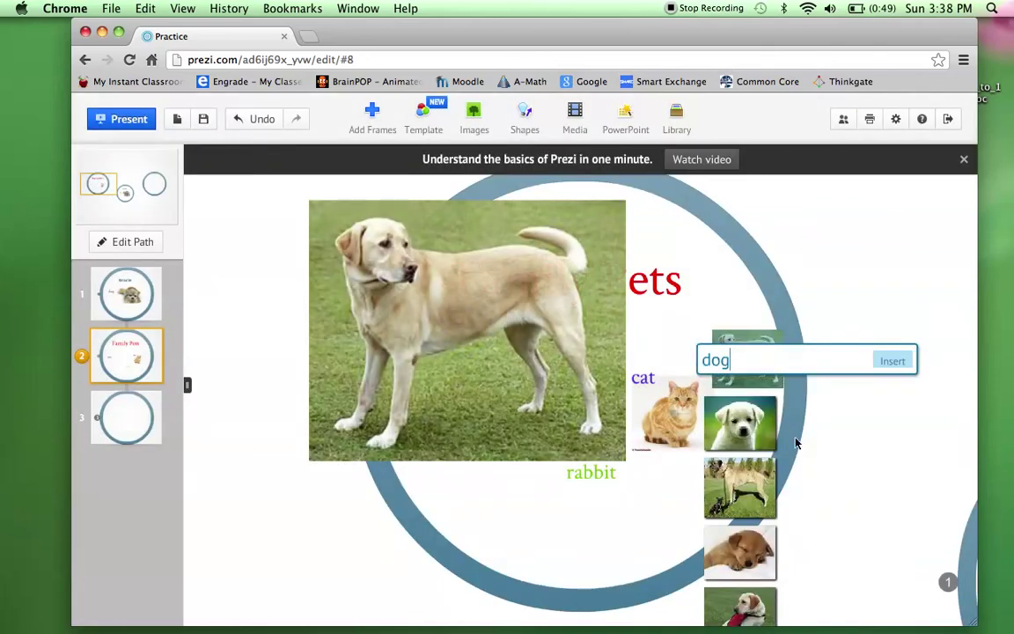
Pick the German shepherd photo and insert it into the Family Pets frame.
left_click(753, 445)
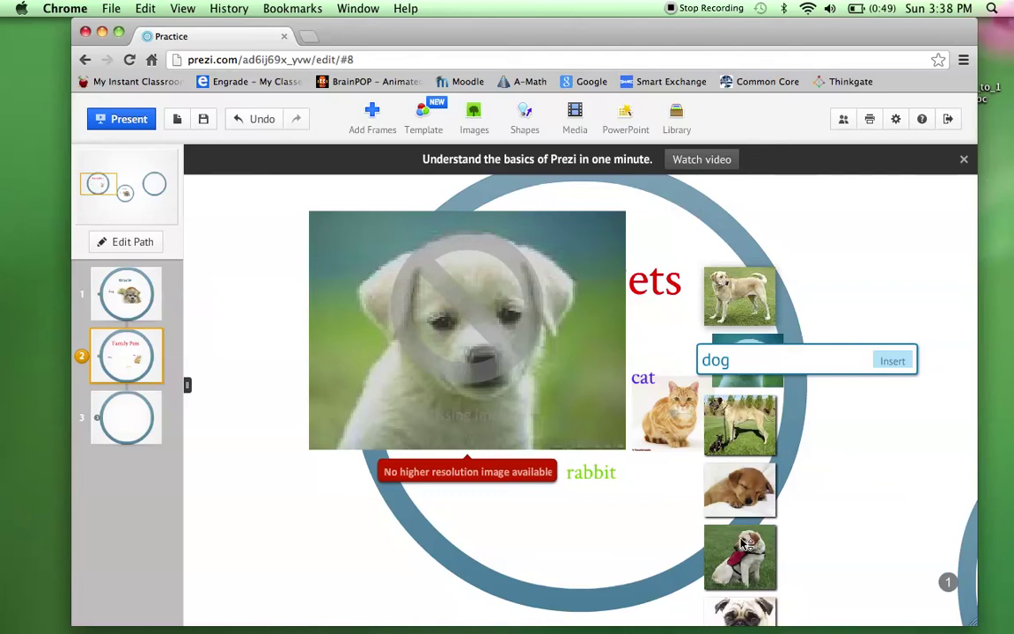
scroll(747, 435, "down", 3)
scroll(747, 436, "down", 3)
left_click(746, 436)
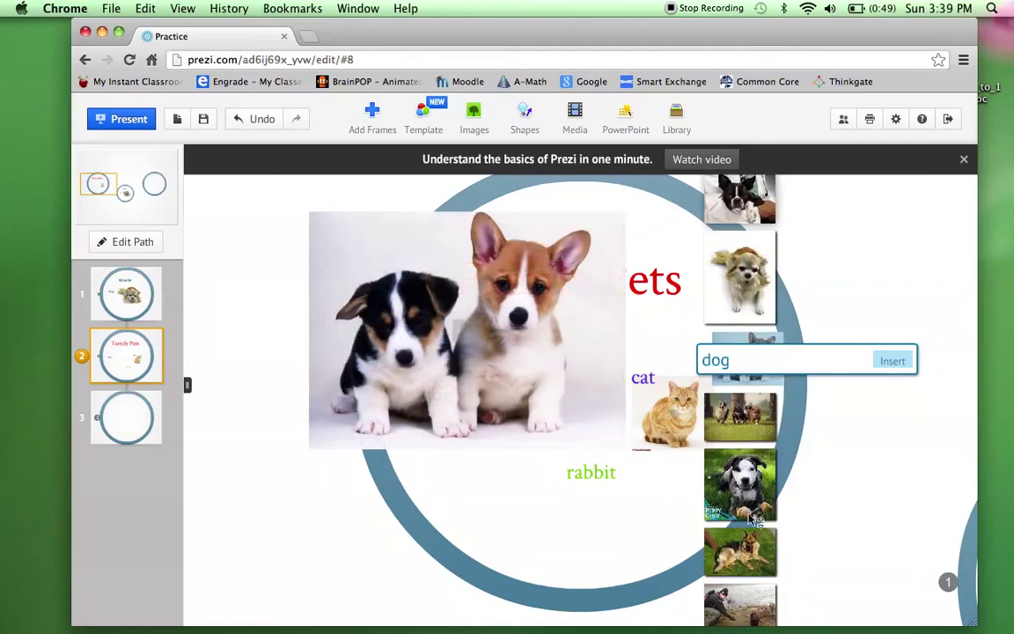
left_click(750, 553)
scroll(750, 553, "down", 4)
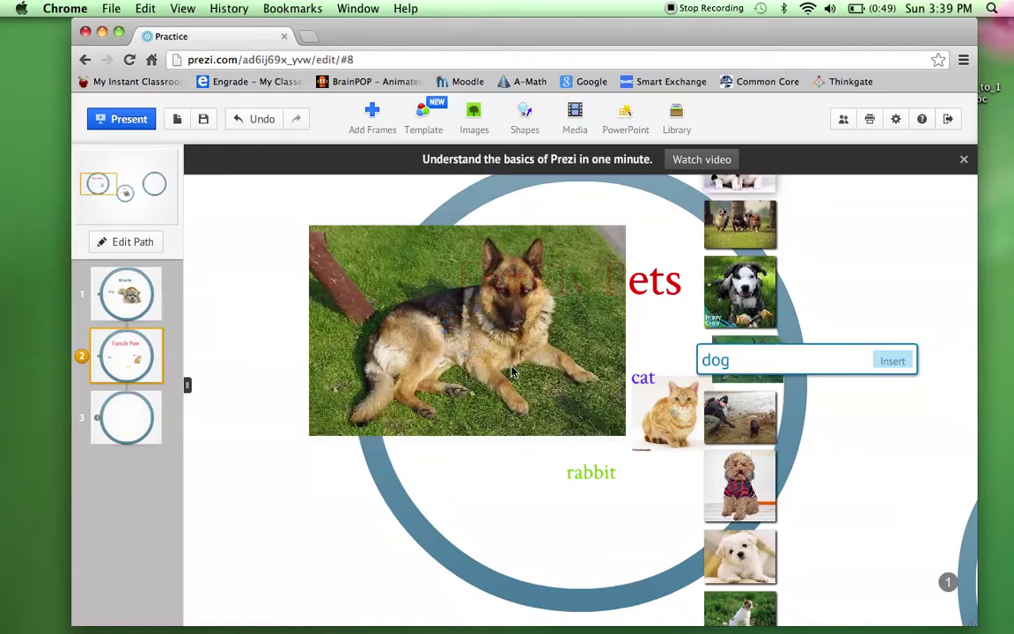
left_click_drag(476, 313, 495, 374)
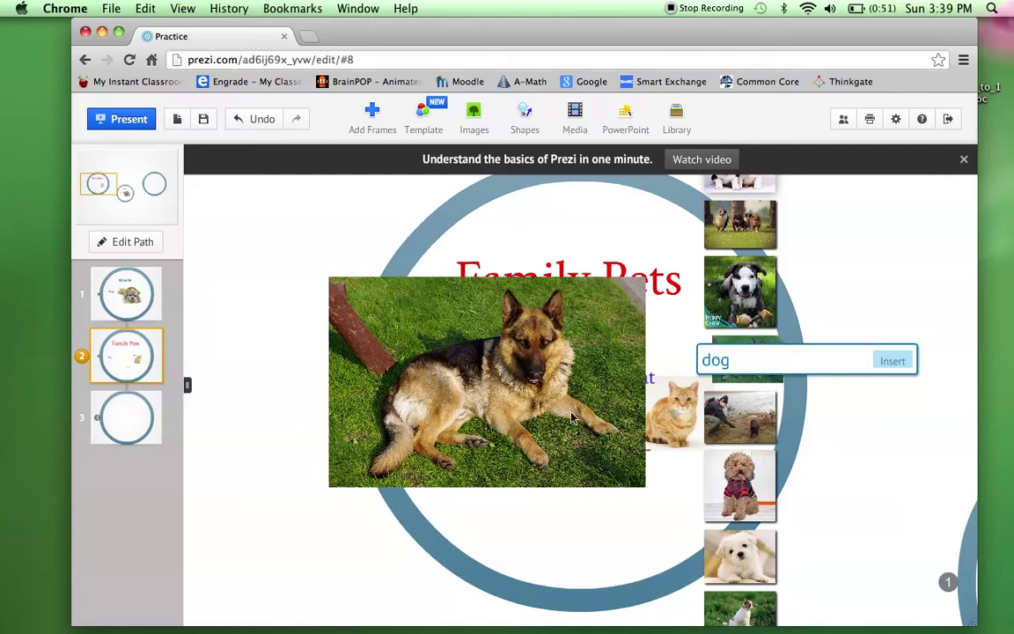
scroll(619, 346, "up", 3)
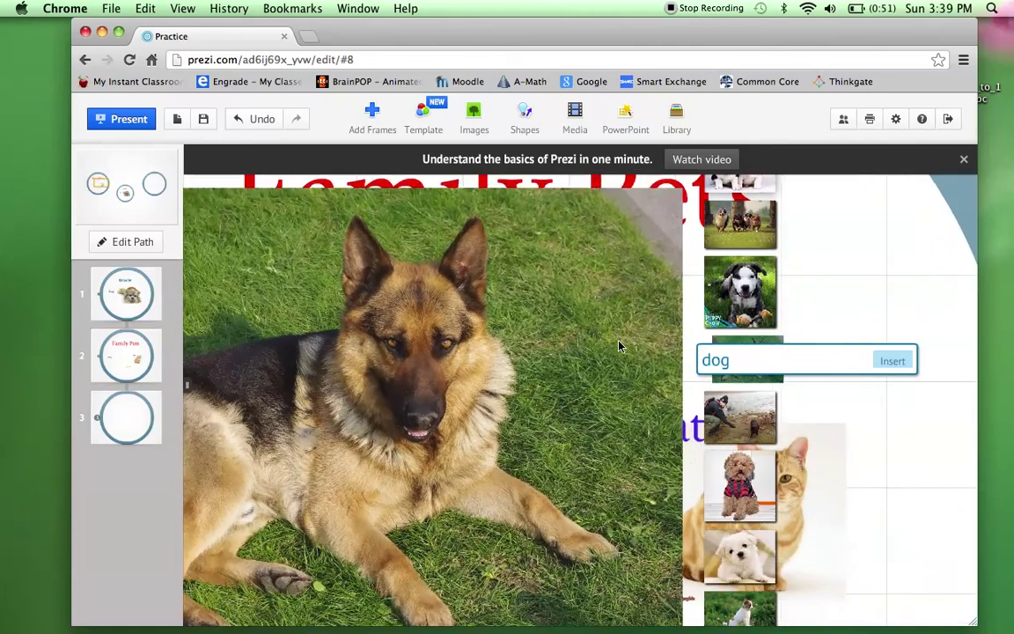
scroll(619, 346, "down", 3)
scroll(619, 346, "down", 5)
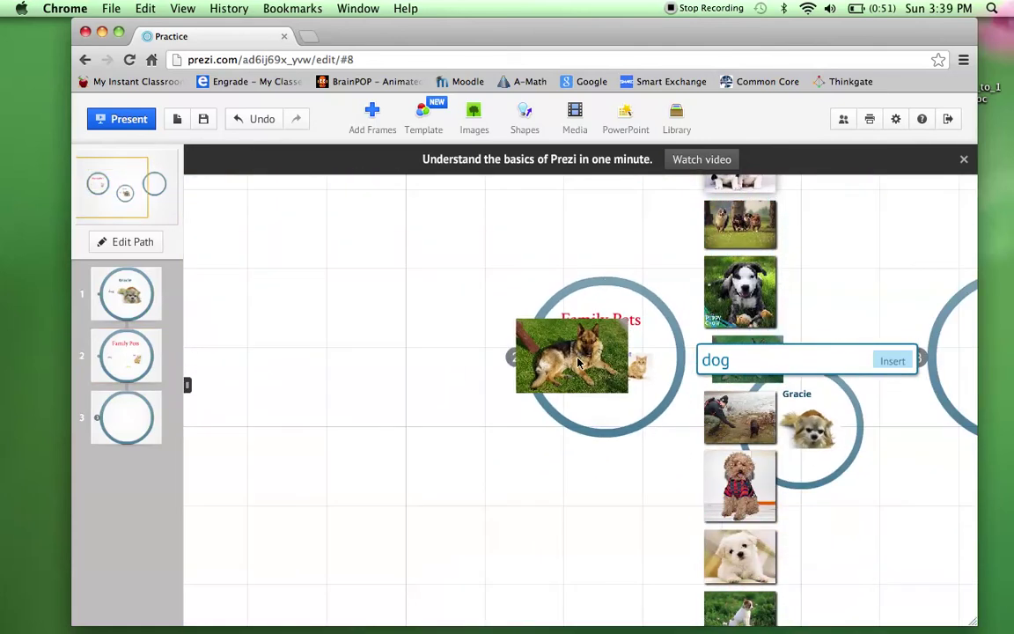
left_click(894, 361)
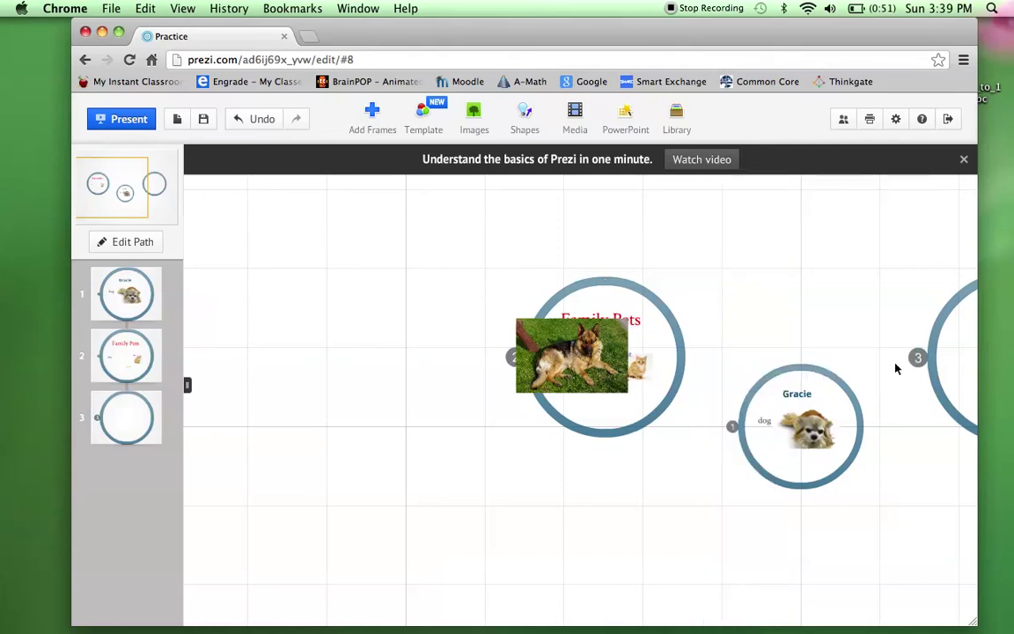
Shrink the German shepherd photo and move it below the dog label.
left_click(581, 371)
left_click(566, 363)
left_click(565, 362)
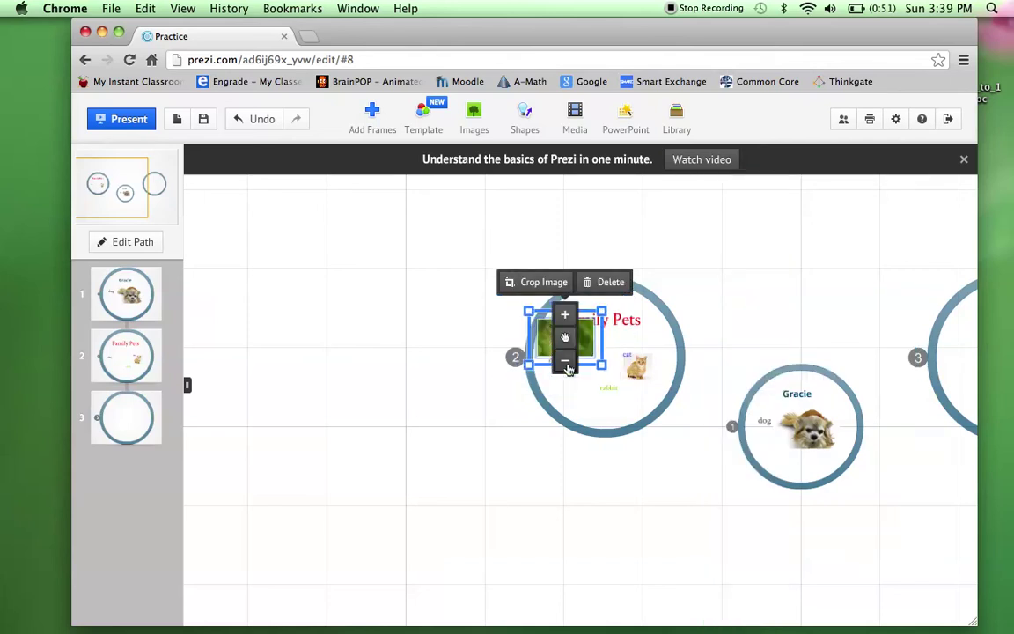
left_click(567, 364)
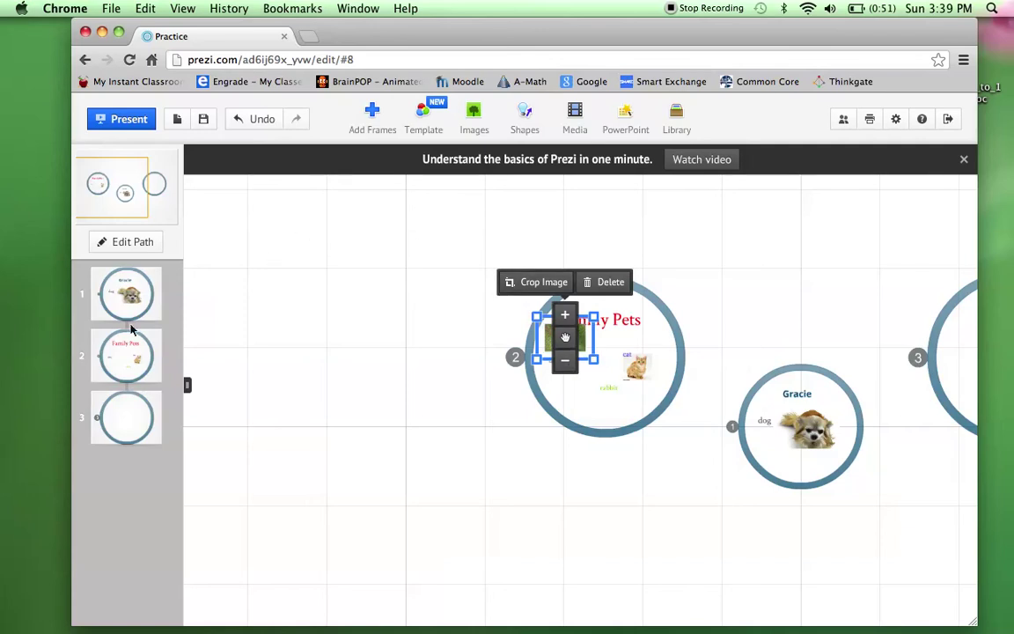
left_click(133, 355)
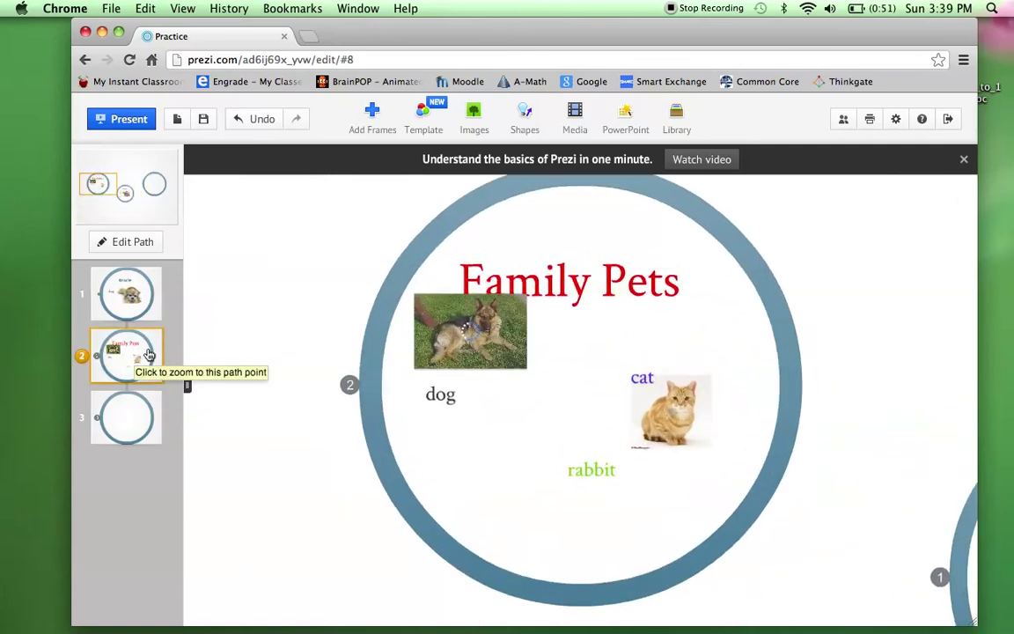
left_click_drag(494, 335, 506, 423)
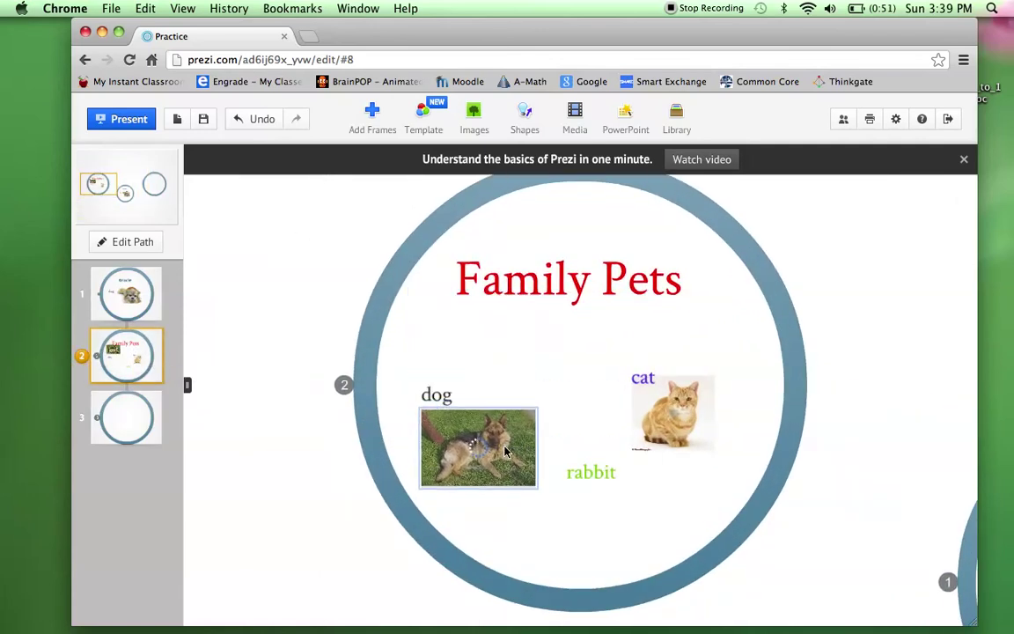
left_click(539, 380)
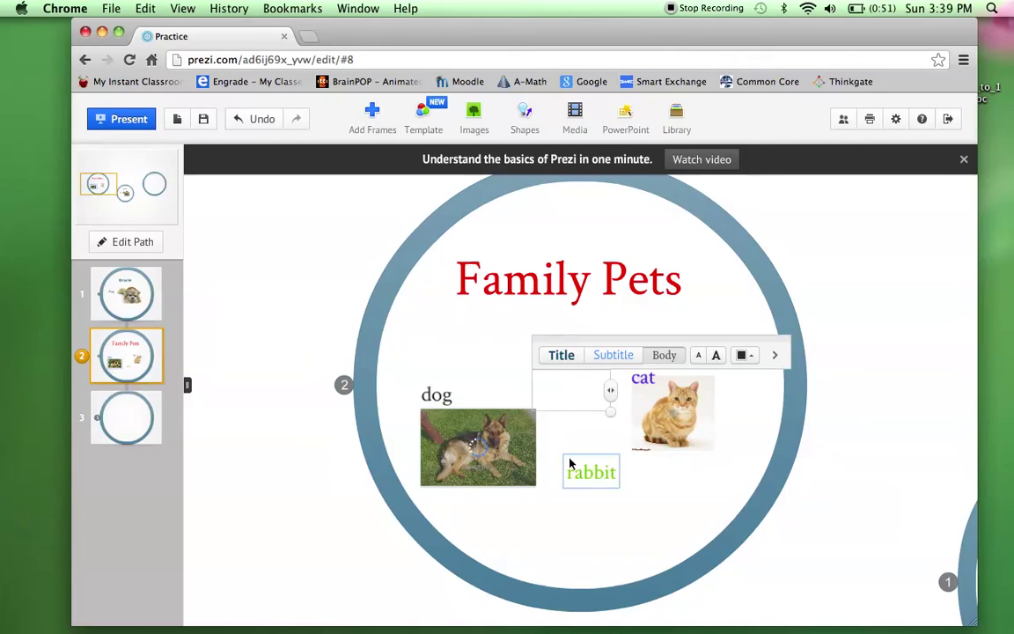
left_click(590, 503)
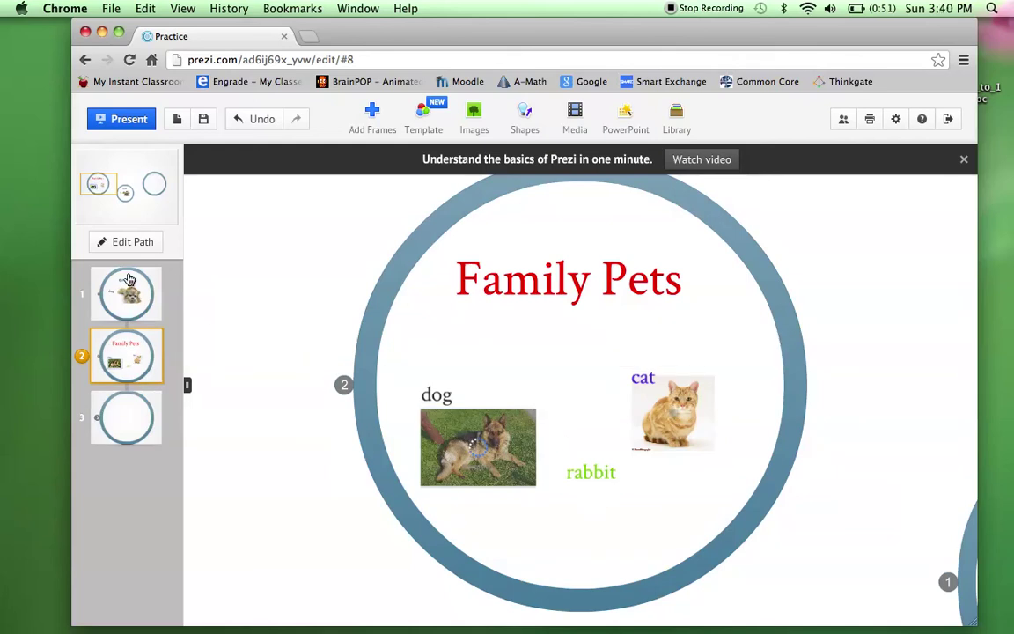
Go to the Gracie frame, then show the overview of all three circle frames.
left_click(129, 280)
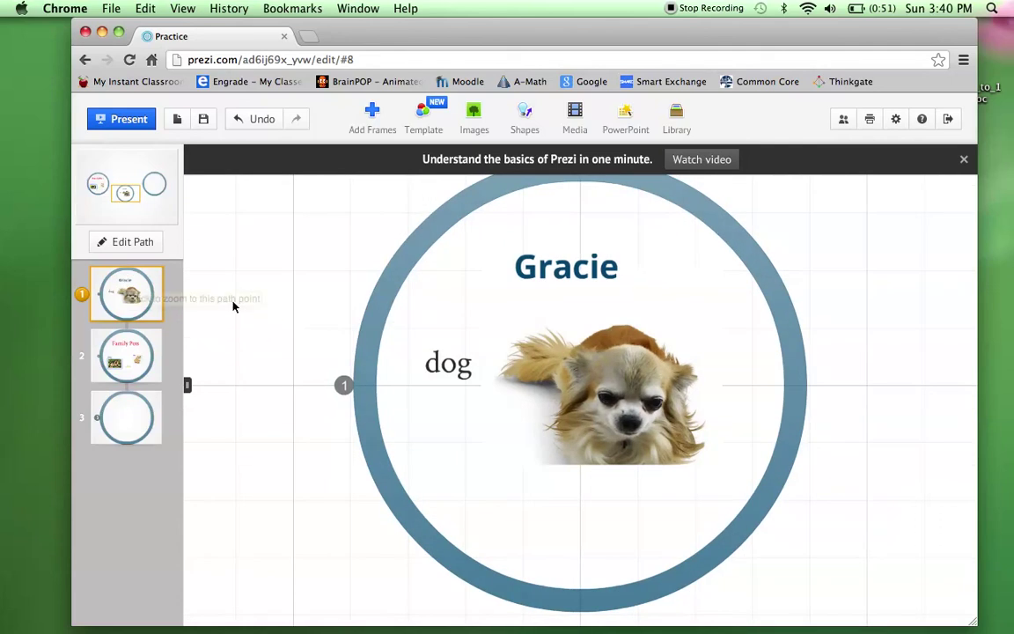
left_click(137, 190)
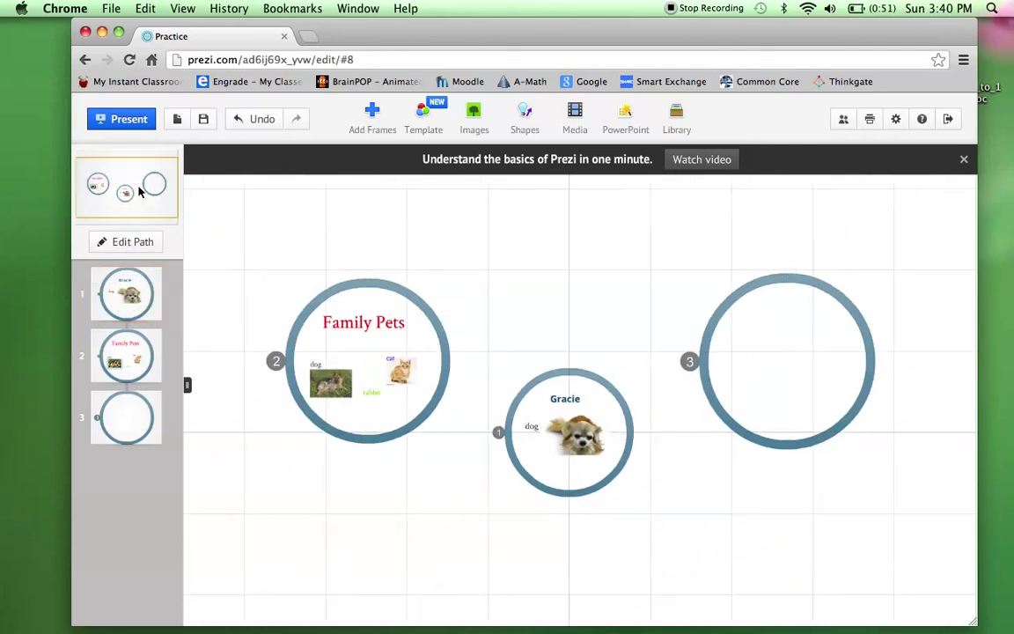
left_click(125, 243)
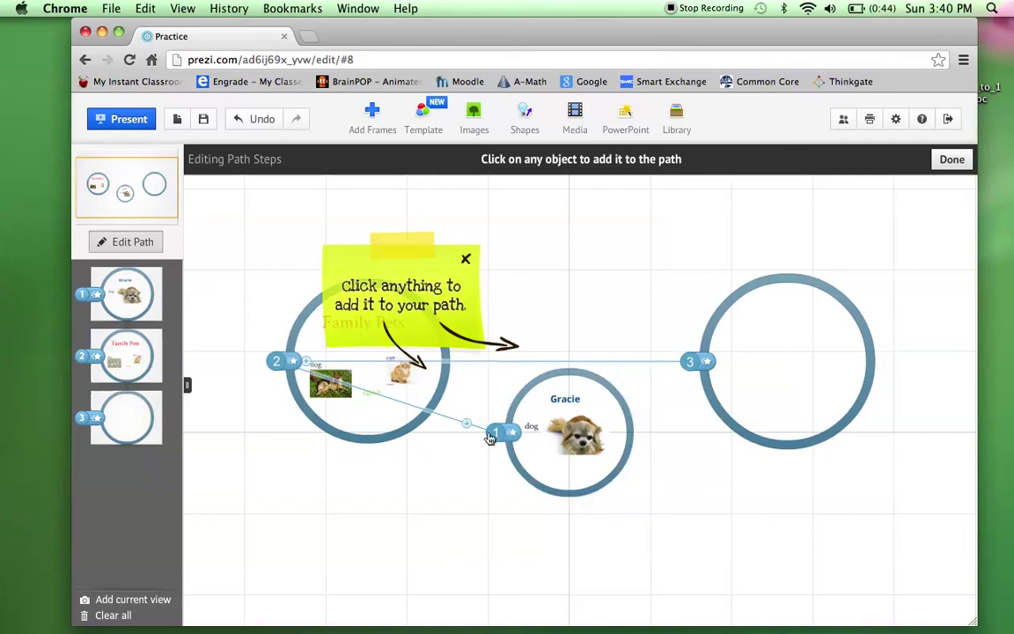
Add path stops for the Gracie picture, Family Pets title, dog photo, dog label and cat picture.
left_click_drag(467, 426, 575, 423)
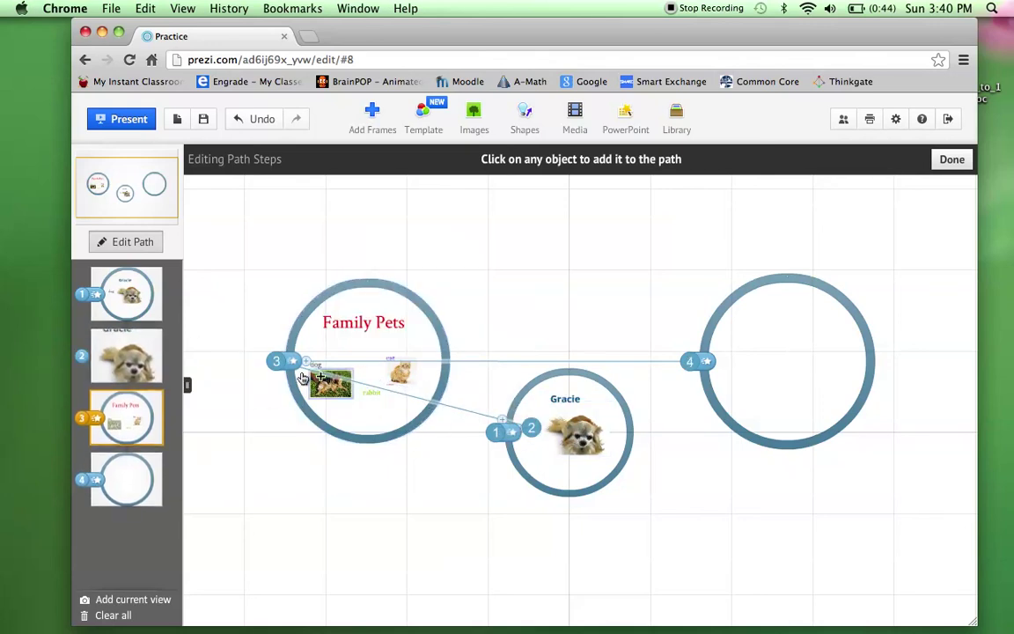
left_click_drag(309, 362, 327, 324)
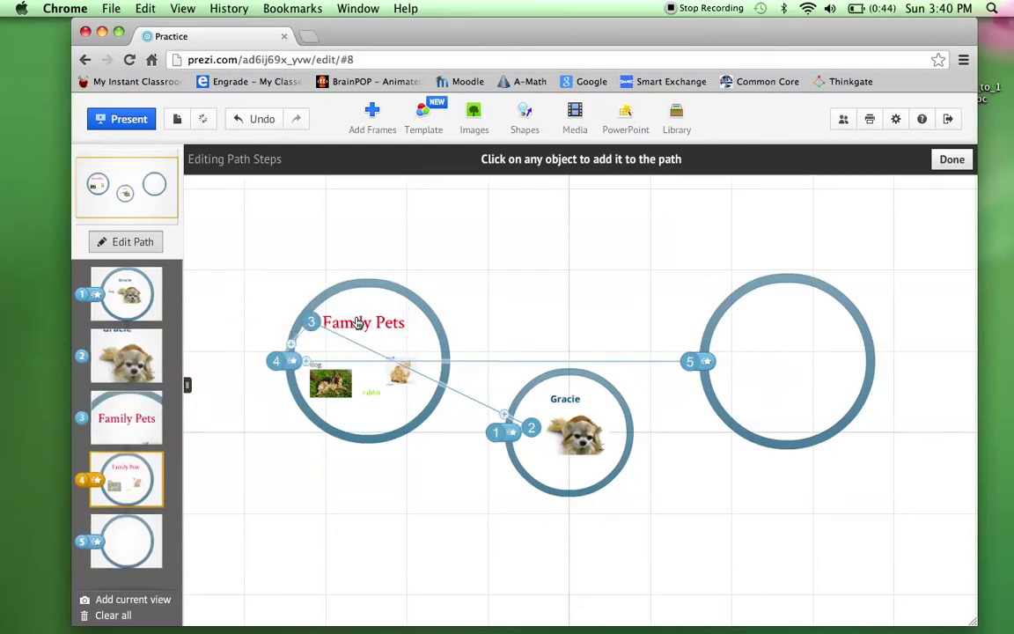
left_click_drag(293, 349, 320, 372)
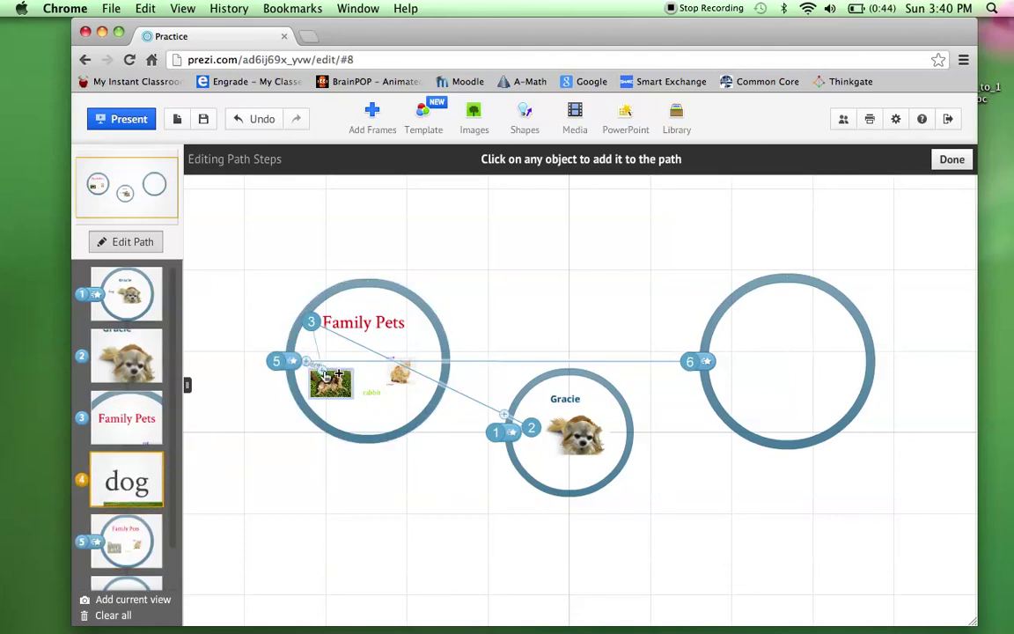
left_click(334, 375)
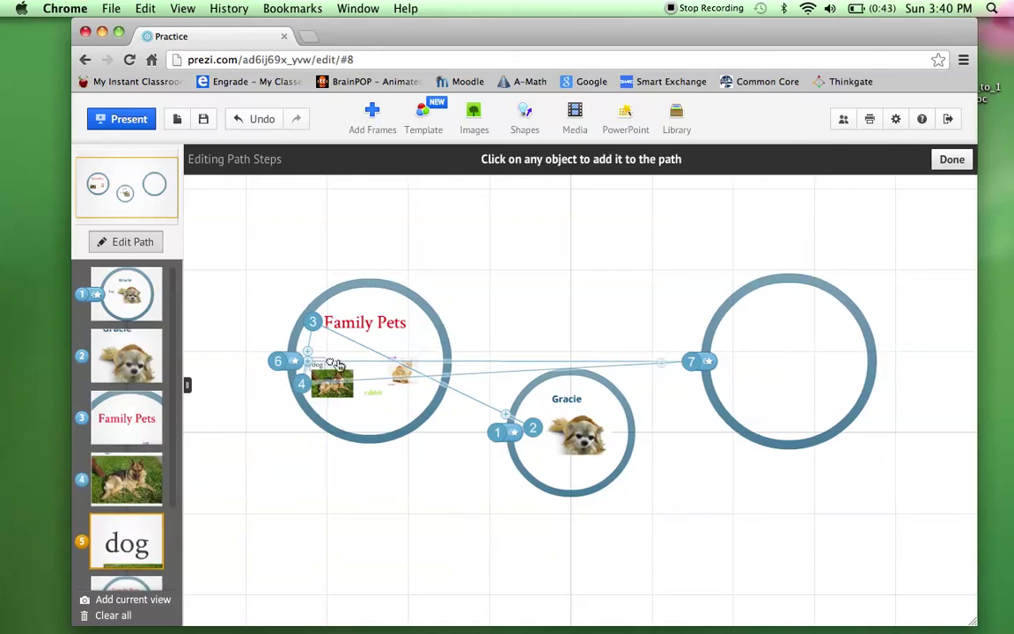
left_click_drag(367, 374, 473, 383)
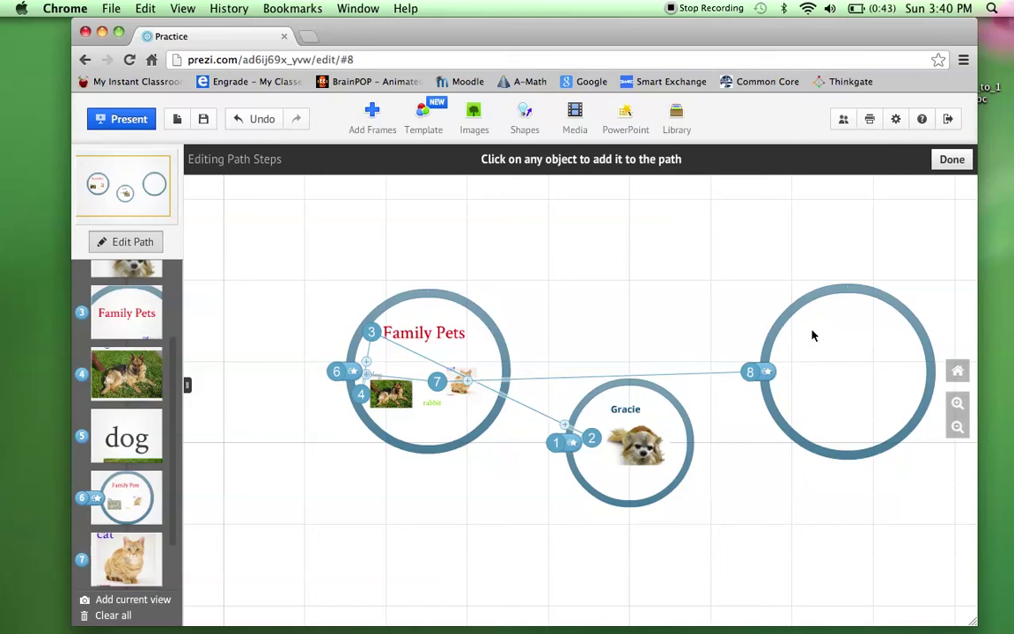
scroll(652, 318, "up", 1)
scroll(652, 319, "up", 1)
scroll(652, 318, "down", 3)
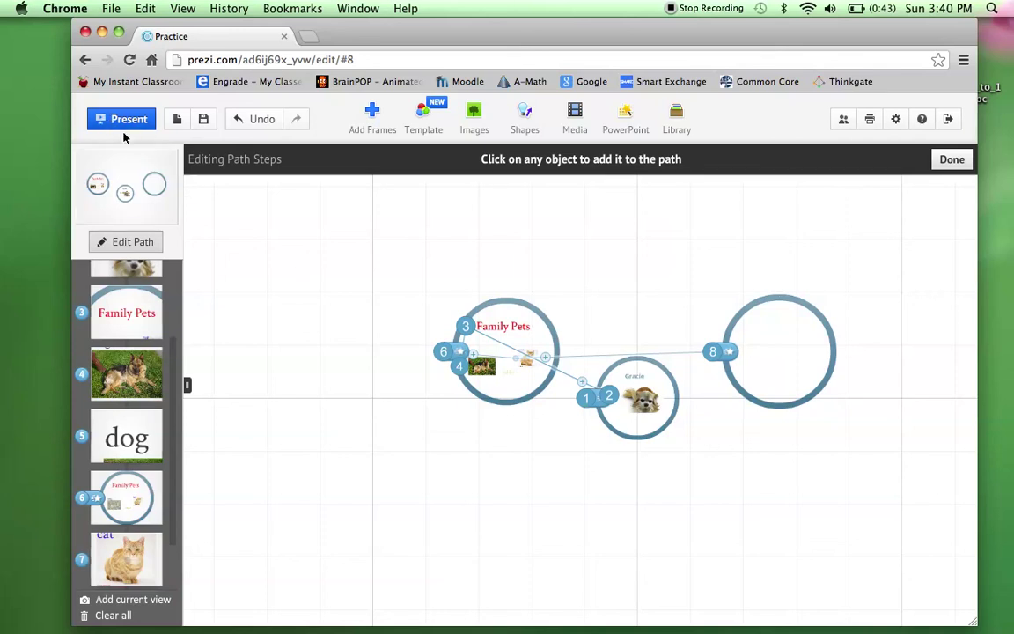
scroll(141, 387, "down", 2)
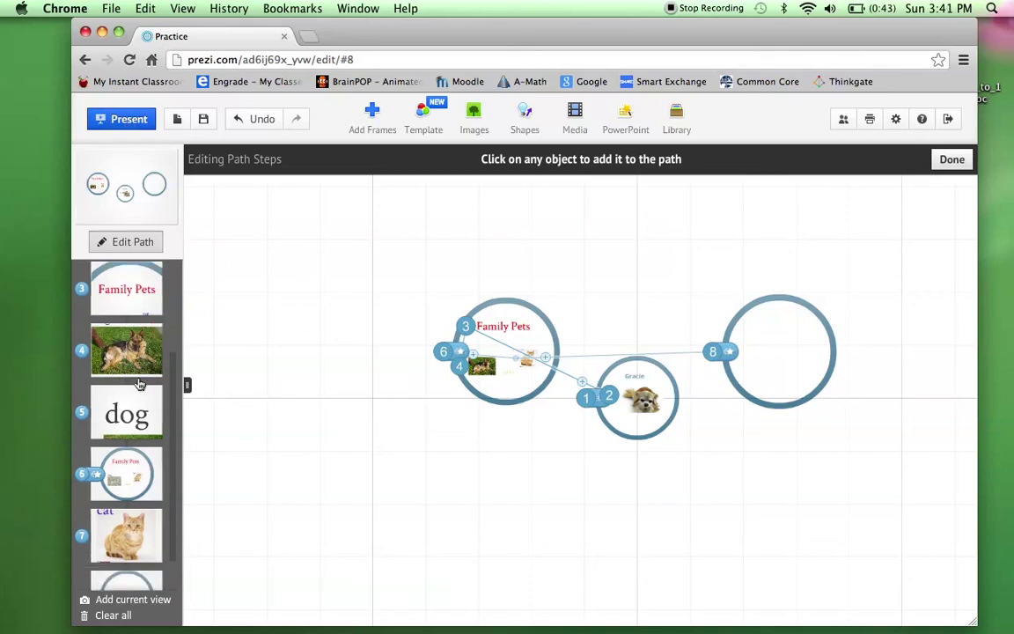
scroll(142, 403, "up", 5)
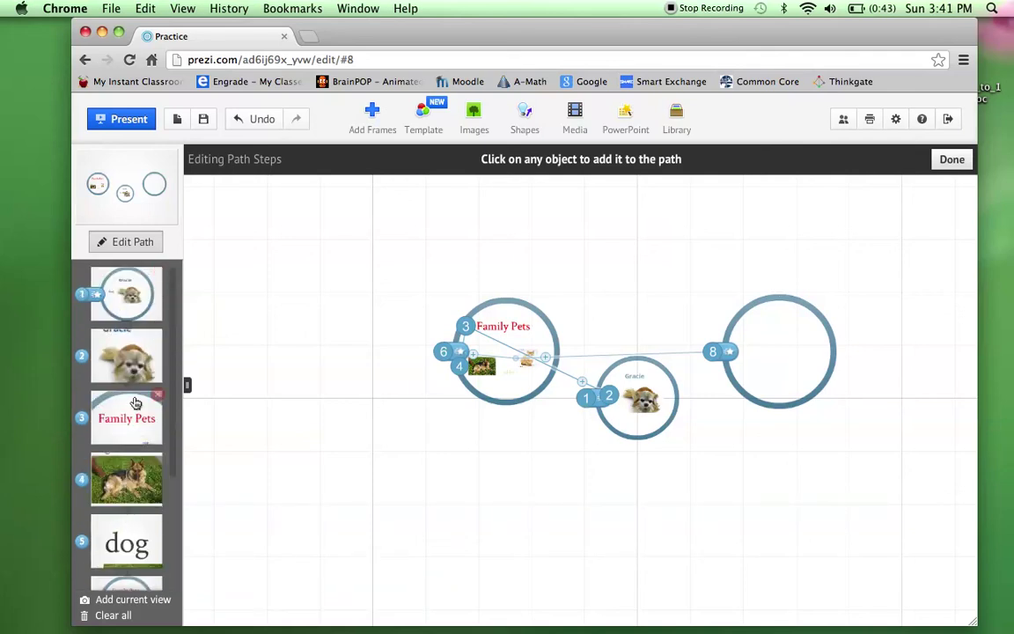
scroll(138, 464, "down", 3)
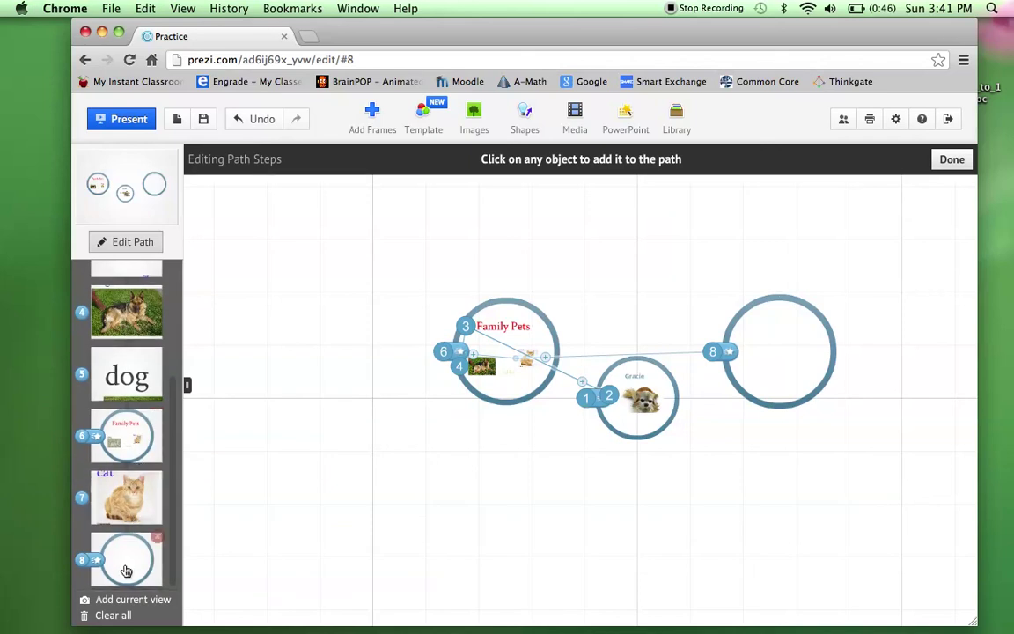
Present full screen and advance through Gracie and Family Pets to the dog photo.
left_click(119, 121)
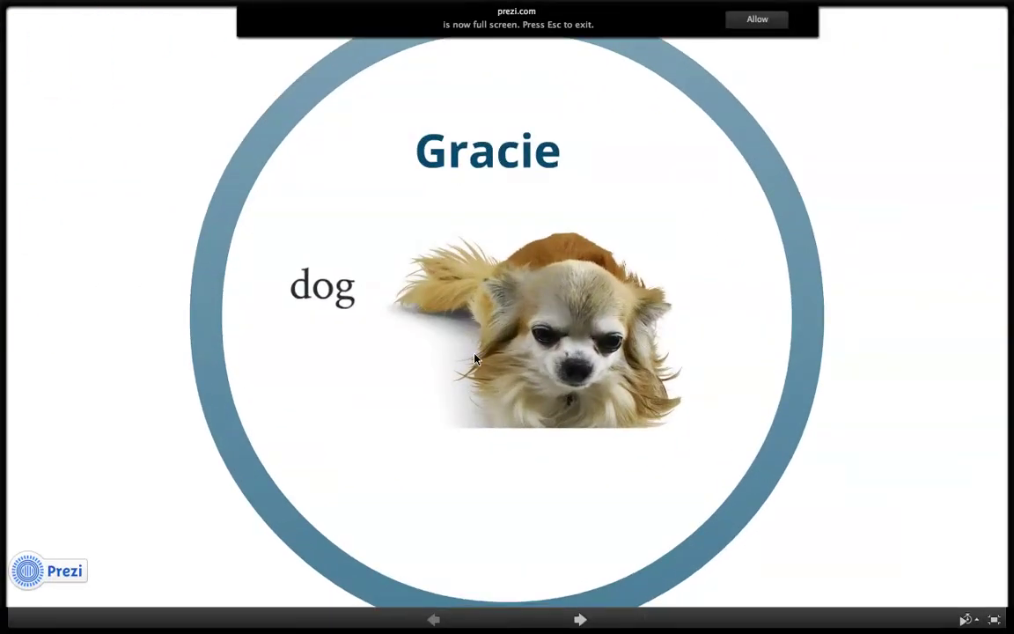
left_click(568, 617)
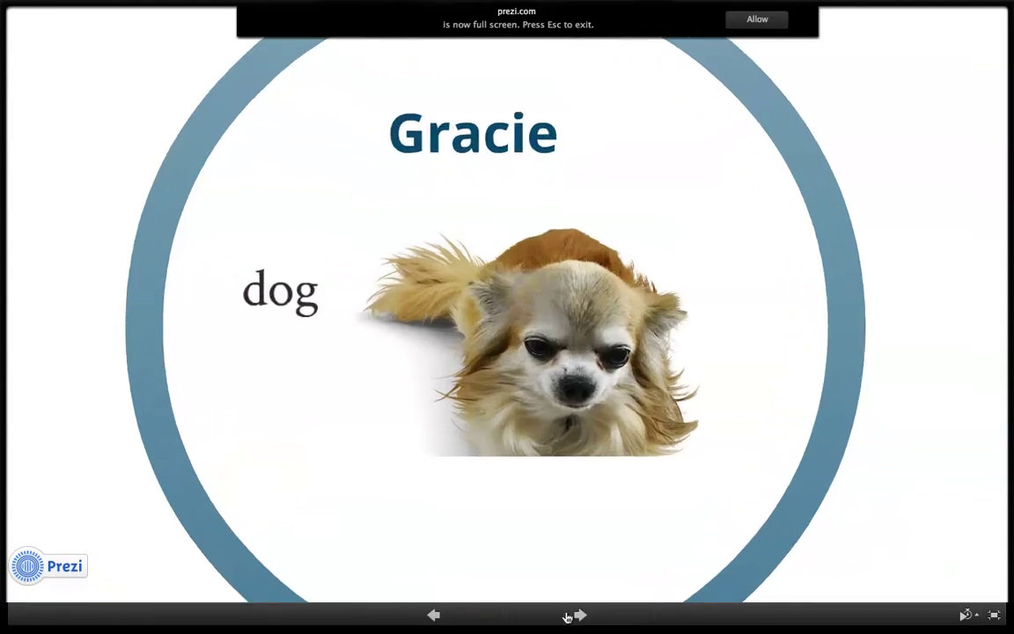
left_click(568, 618)
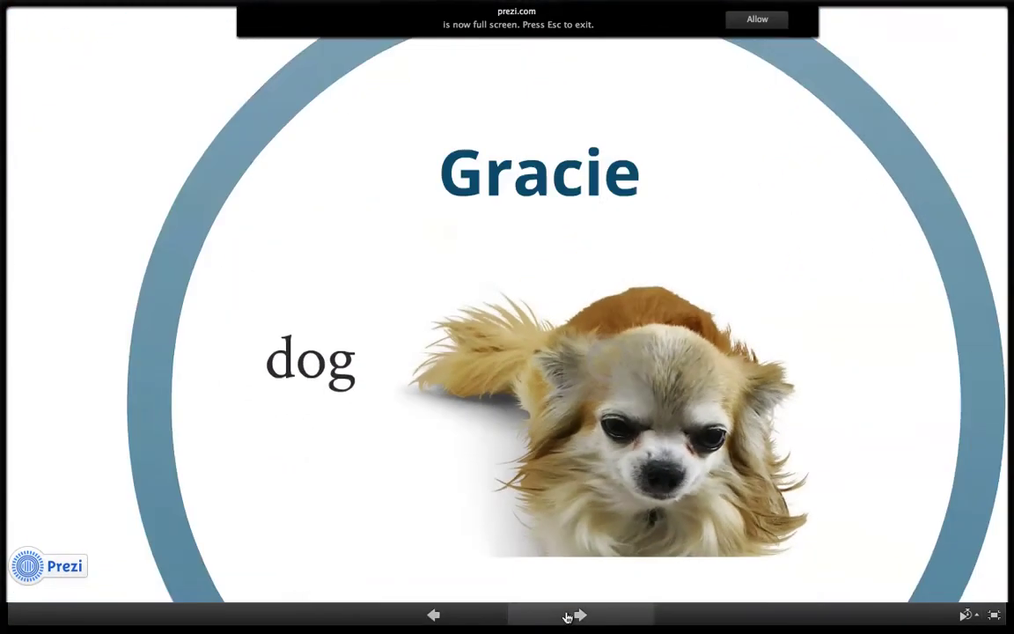
left_click(568, 617)
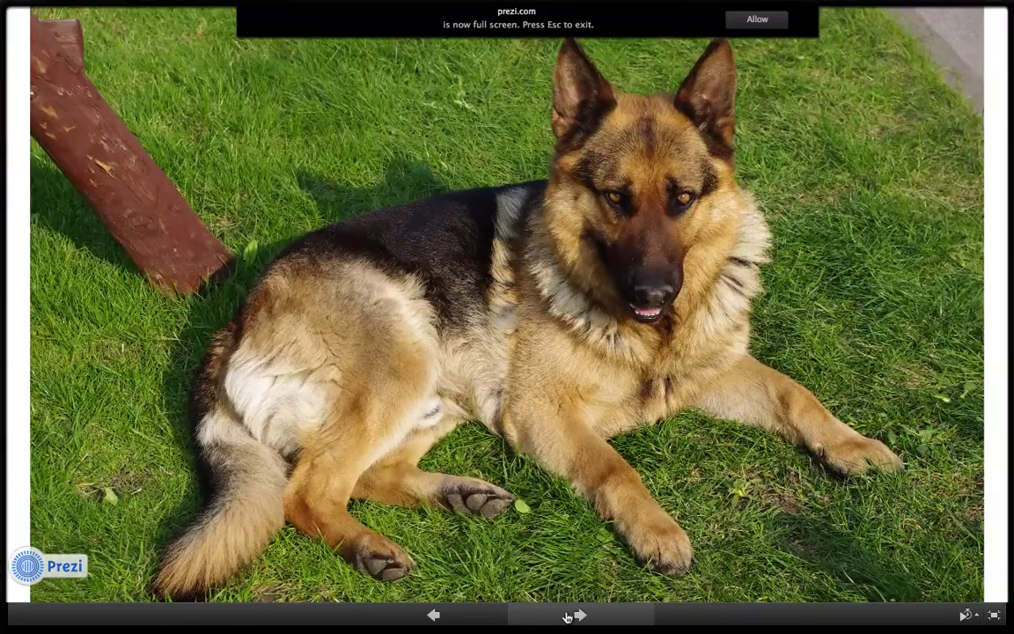
left_click(568, 617)
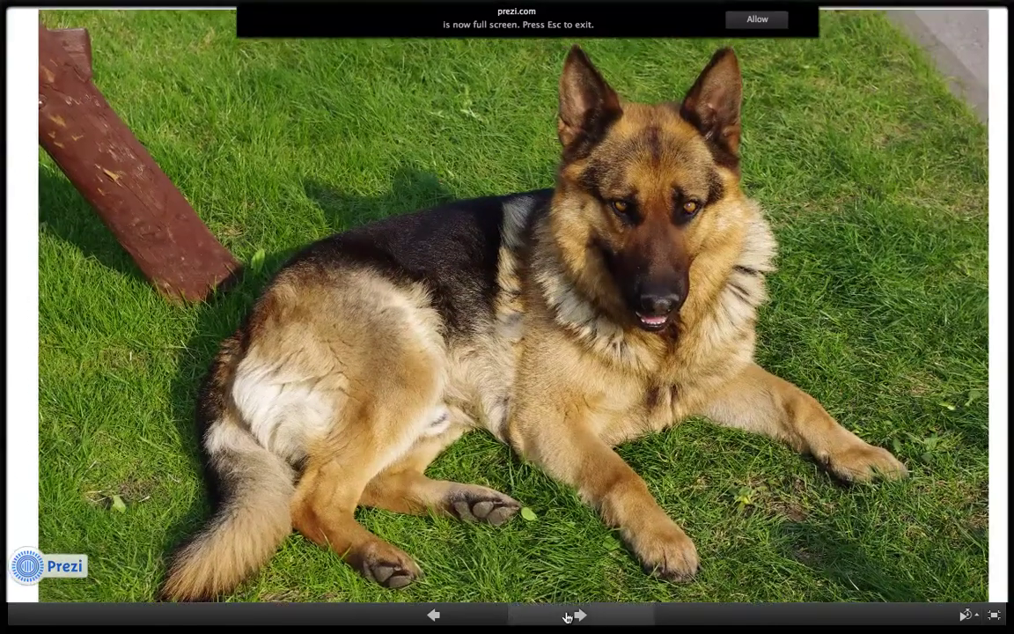